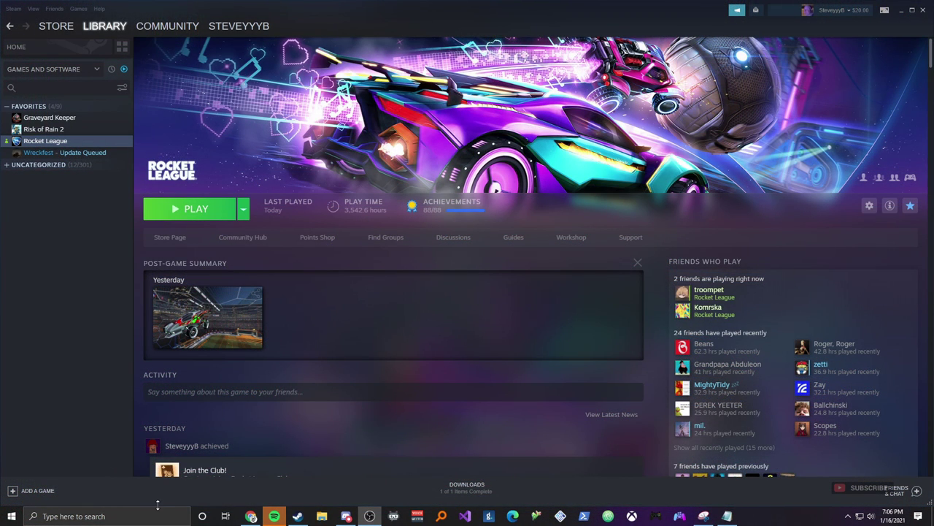
Search the computer for the Documents folder and open it
{"action": "left_click", "coordinate": [102, 519]}
{"action": "type", "text": "docu"}
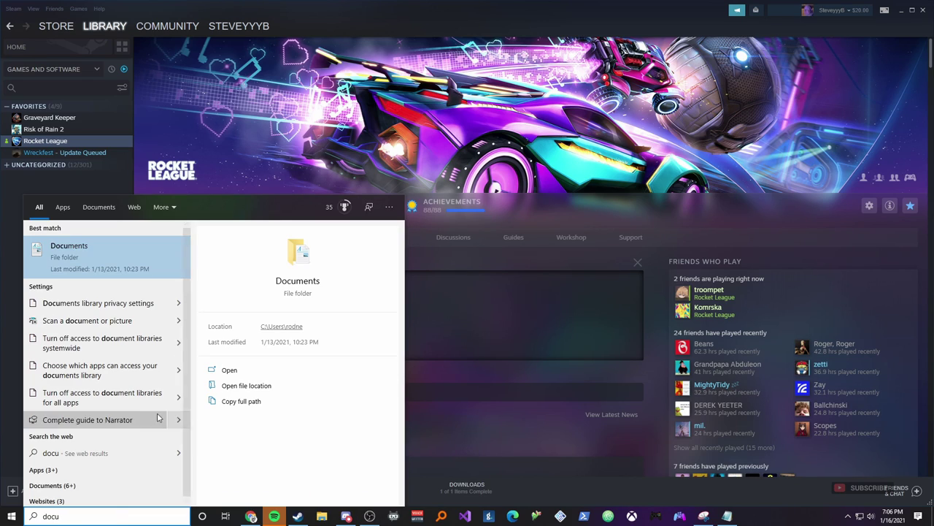
{"action": "left_click", "coordinate": [300, 277]}
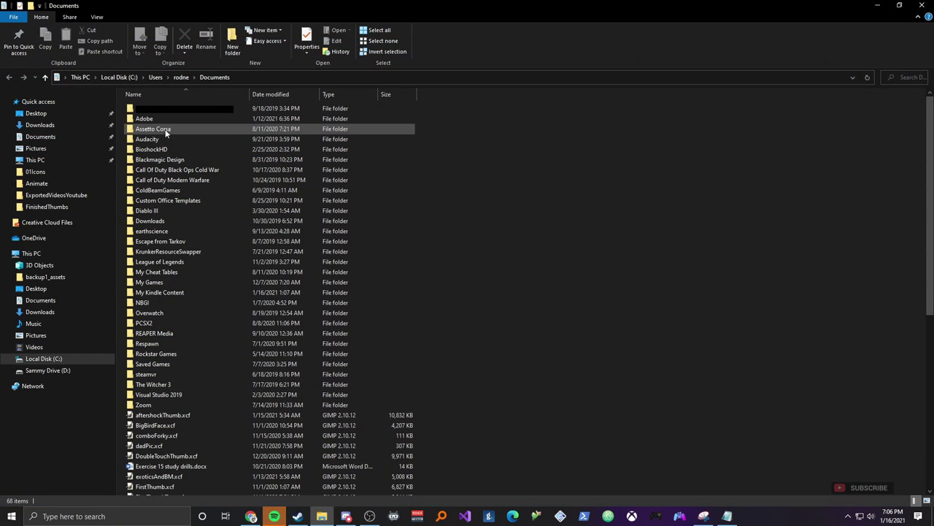
Open TAInput.ini from the My Games > Rocket League > TAGame > Config folder
{"action": "left_click", "coordinate": [157, 287]}
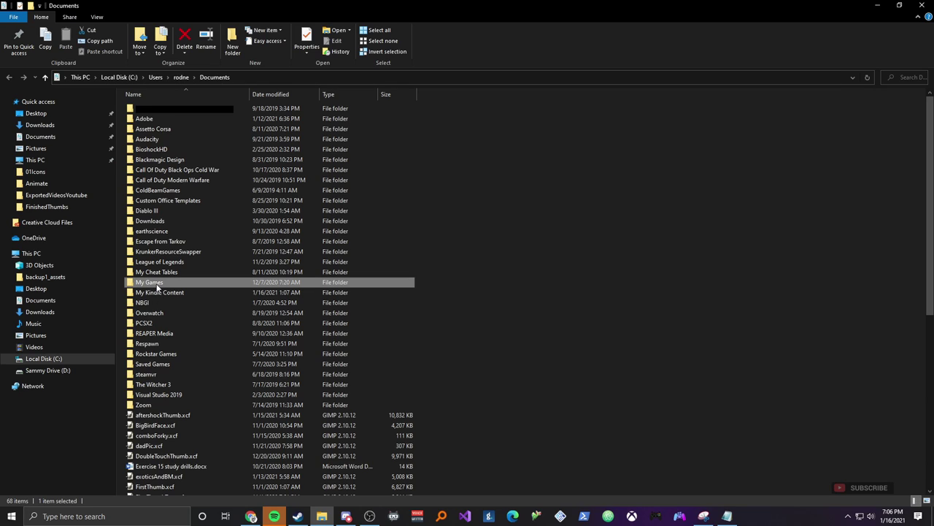
{"action": "double_click", "coordinate": [157, 287]}
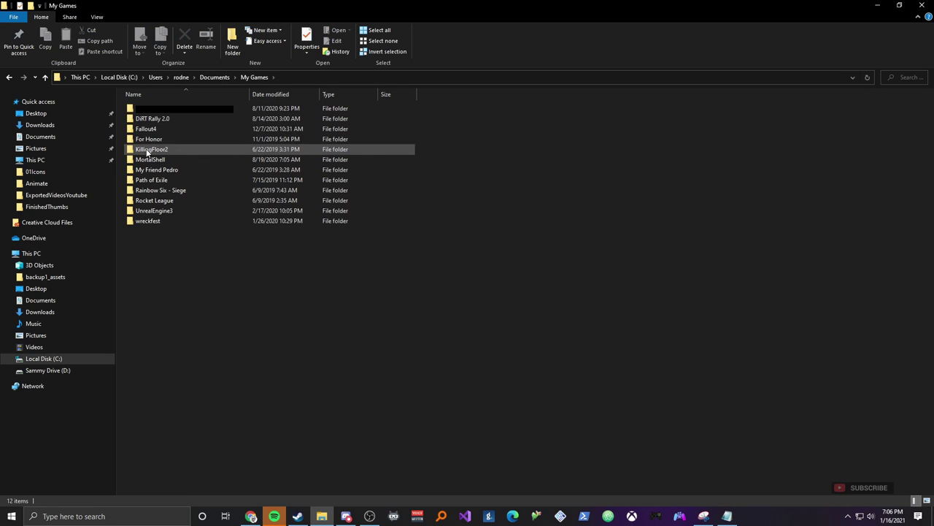
{"action": "double_click", "coordinate": [164, 200]}
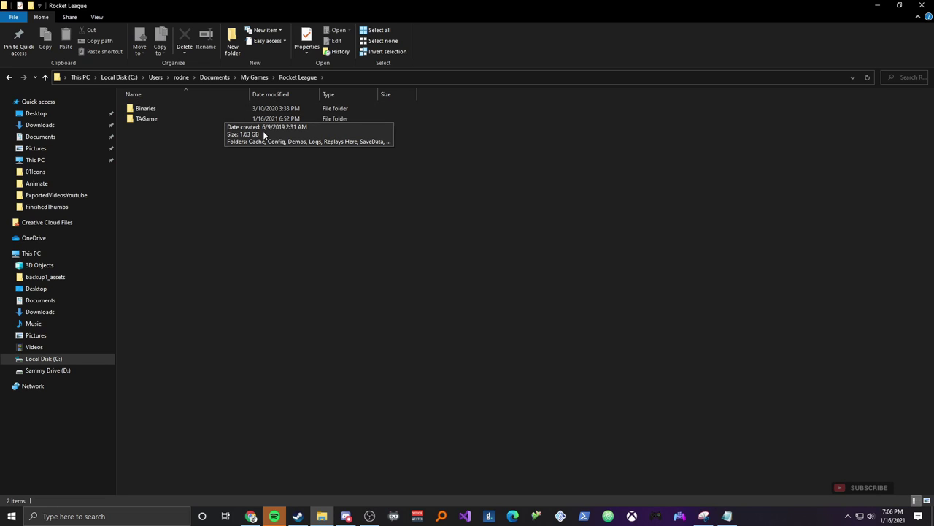
{"action": "double_click", "coordinate": [147, 119]}
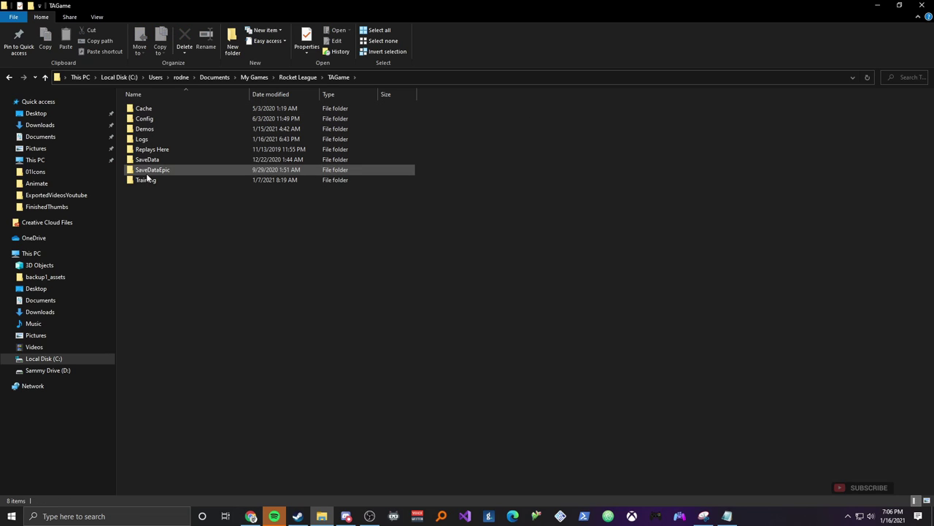
{"action": "double_click", "coordinate": [146, 120]}
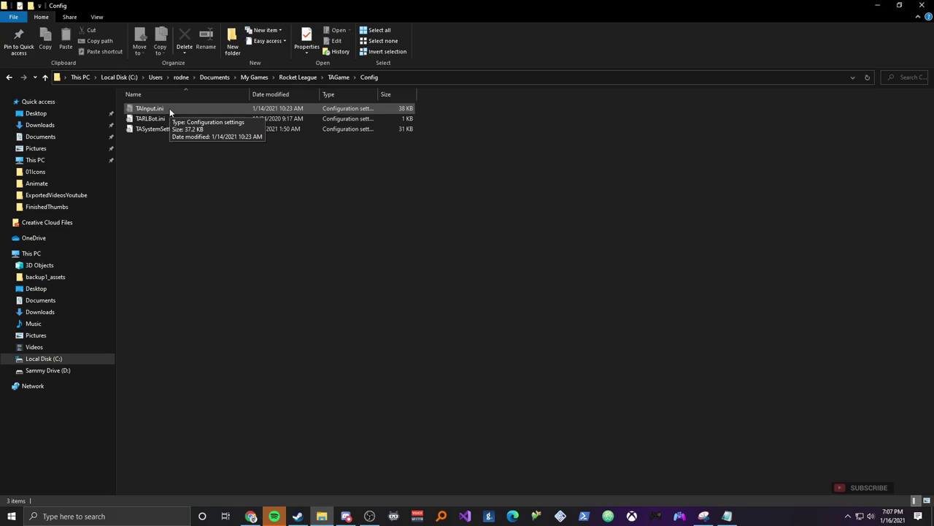
{"action": "double_click", "coordinate": [169, 108]}
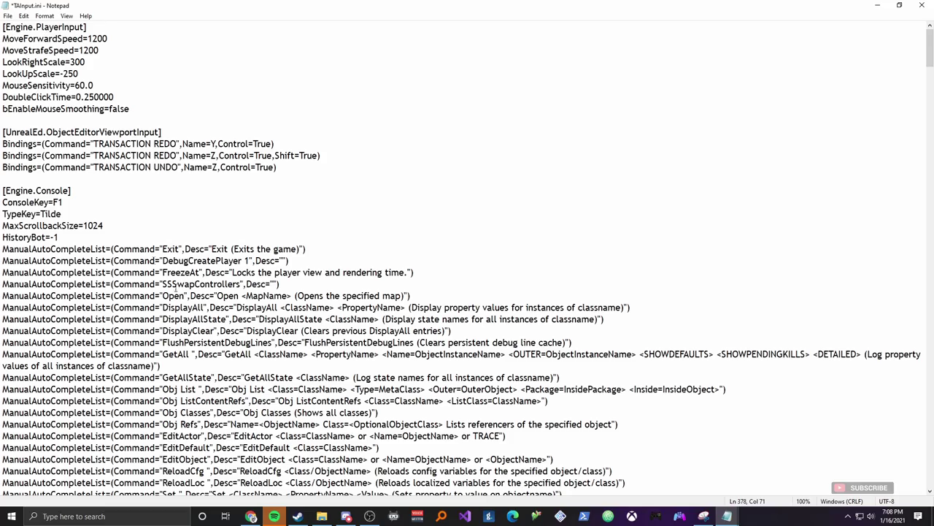
Look through TAInput.ini for the GamepadBindings entries, down to where the SteamInputBindings begin
{"action": "scroll", "coordinate": [182, 290], "scroll_direction": "down", "scroll_amount": 20}
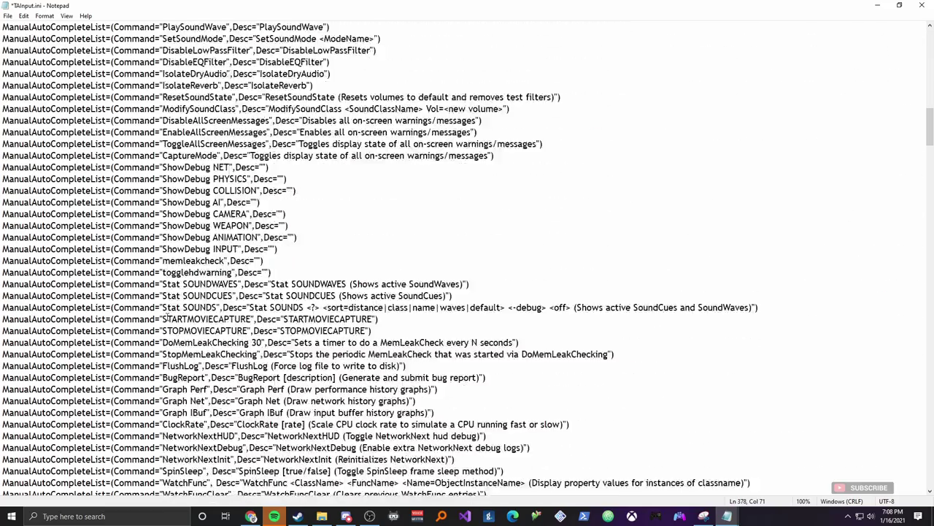
{"action": "scroll", "coordinate": [163, 313], "scroll_direction": "down", "scroll_amount": 20}
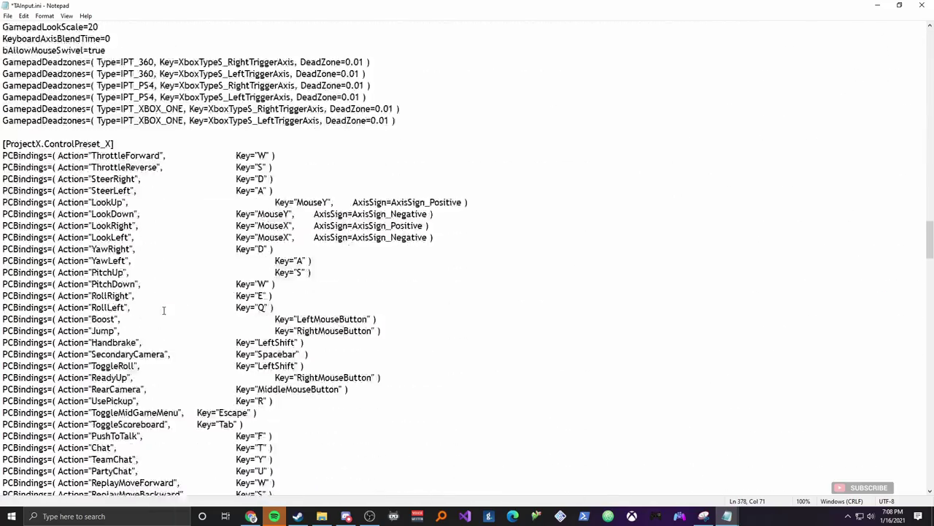
{"action": "scroll", "coordinate": [164, 311], "scroll_direction": "down", "scroll_amount": 5}
{"action": "scroll", "coordinate": [15, 90], "scroll_direction": "down", "scroll_amount": 15}
{"action": "scroll", "coordinate": [44, 291], "scroll_direction": "down", "scroll_amount": 10}
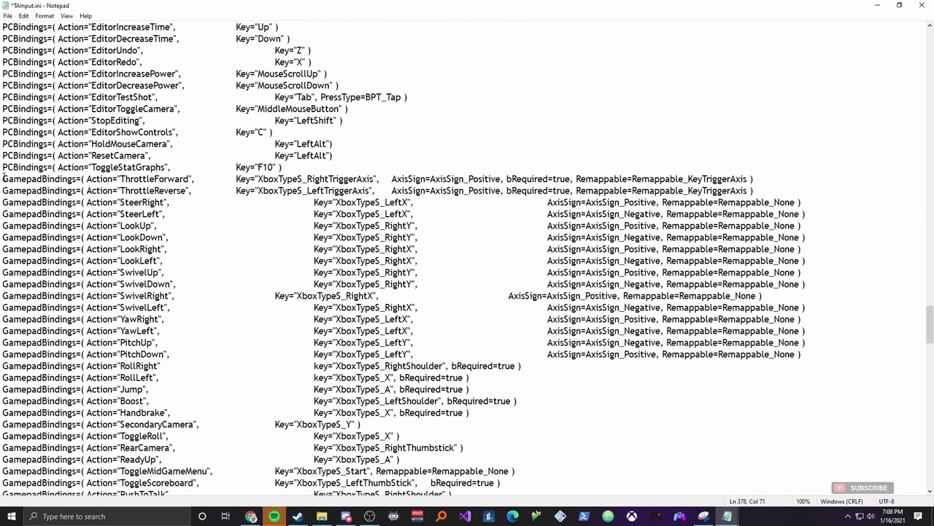
{"action": "left_click_drag", "start_coordinate": [3, 178], "coordinate": [81, 179]}
{"action": "scroll", "coordinate": [62, 321], "scroll_direction": "down", "scroll_amount": 5}
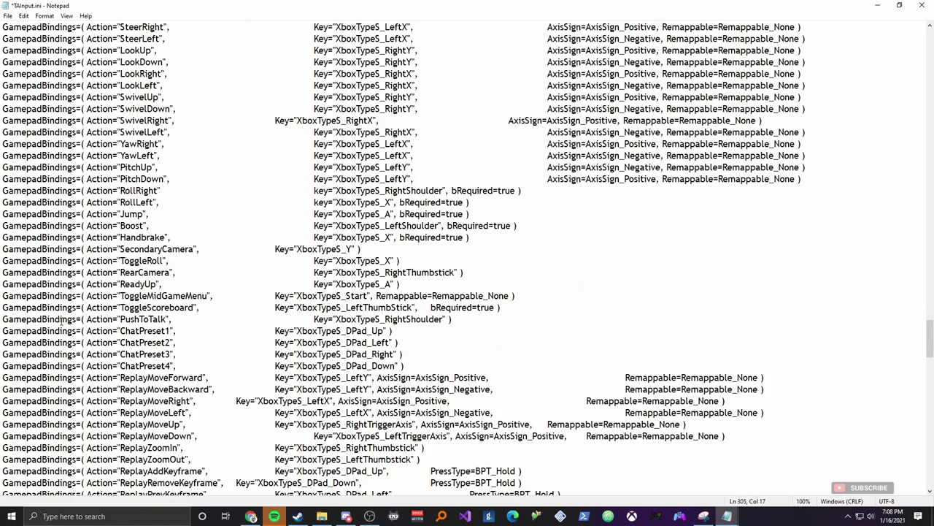
{"action": "scroll", "coordinate": [62, 321], "scroll_direction": "down", "scroll_amount": 11}
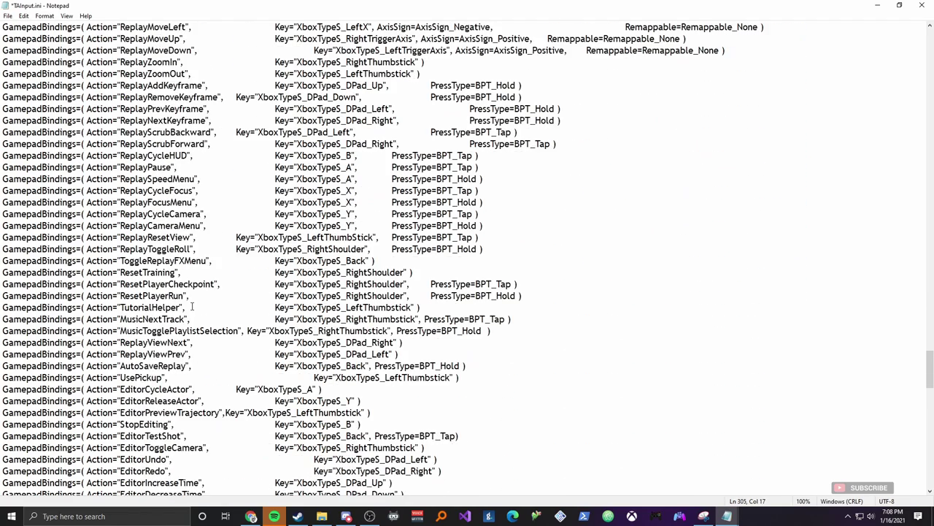
{"action": "scroll", "coordinate": [192, 306], "scroll_direction": "down", "scroll_amount": 6}
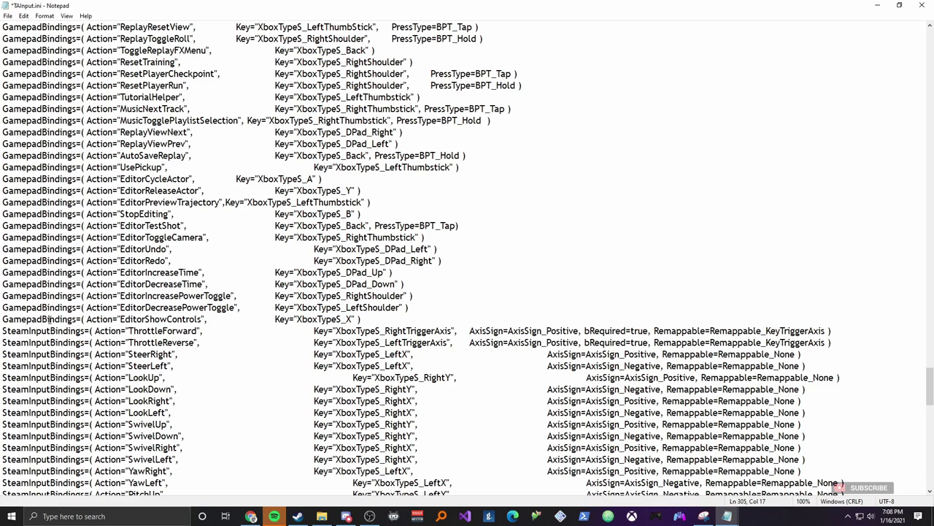
Insert blank lines below the EditorRedo gamepad binding and add YawLeft, RollRight and Jump GamepadBindings with key XboxTypeS_B, bRequired=true, plus AxisSign=AxisSign_Negative for YawLeft
{"action": "left_click_drag", "start_coordinate": [3, 260], "coordinate": [420, 261]}
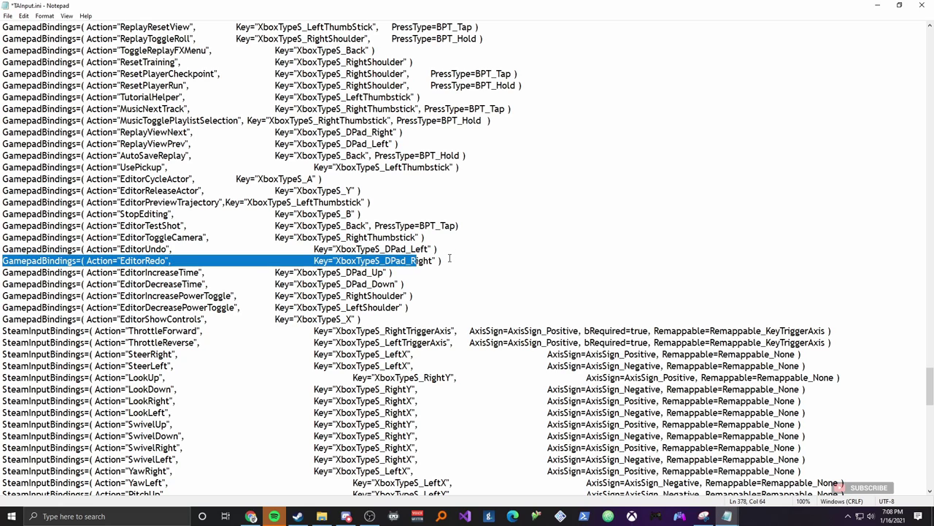
{"action": "left_click", "coordinate": [449, 259]}
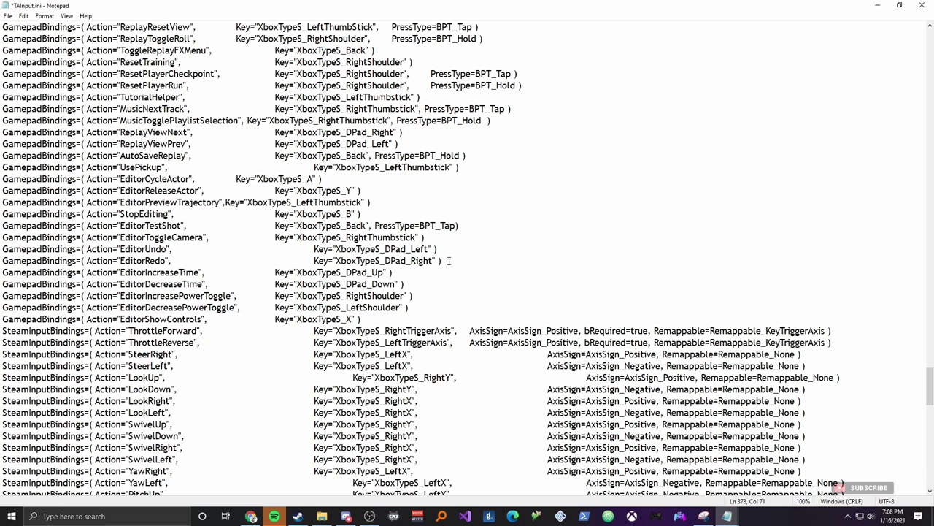
{"action": "key", "text": "Return"}
{"action": "key", "text": "Return"}
{"action": "key", "text": "Return"}
{"action": "key", "text": "Return"}
{"action": "key", "text": "Return"}
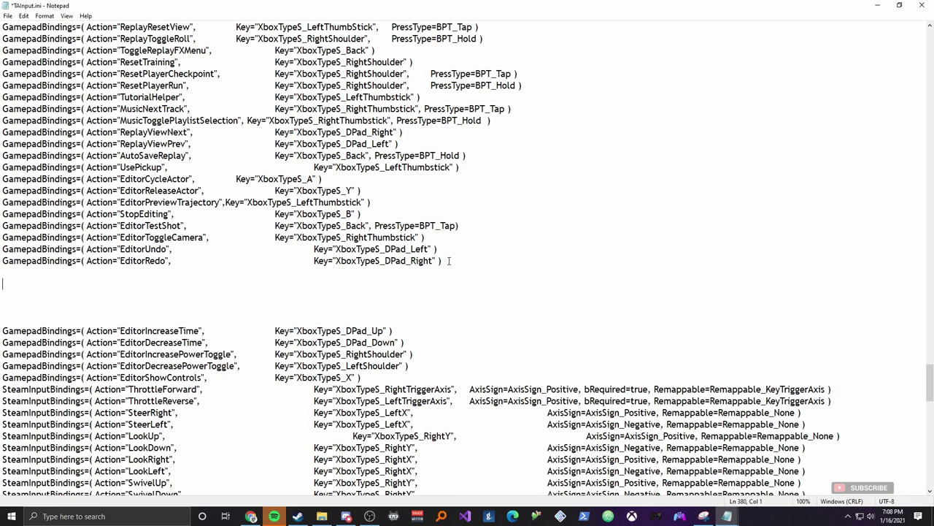
{"action": "type", "text": "GamepadBindings=( Action=\"YawLeft\",Key=\"XboxTypeS_B\", bRequired=true )AxisSign=AxisSign_Negative, ) GamepadBindings=( Action=\"RollRight\",Key=\"XboxTypeS_B\", bRequired=true ) GamepadBindings=( Action=\"Jump\",Key=\"XboxTypeS_B\", bRequired=true )"}
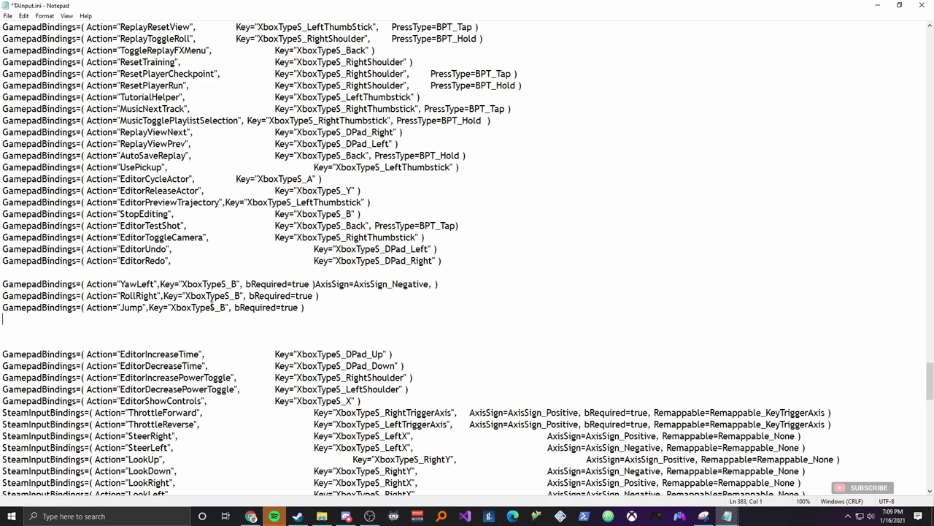
Check the key names in the three added bindings and find the button name list under [Scaleform.KeyMap]
{"action": "left_click_drag", "start_coordinate": [182, 284], "coordinate": [238, 284]}
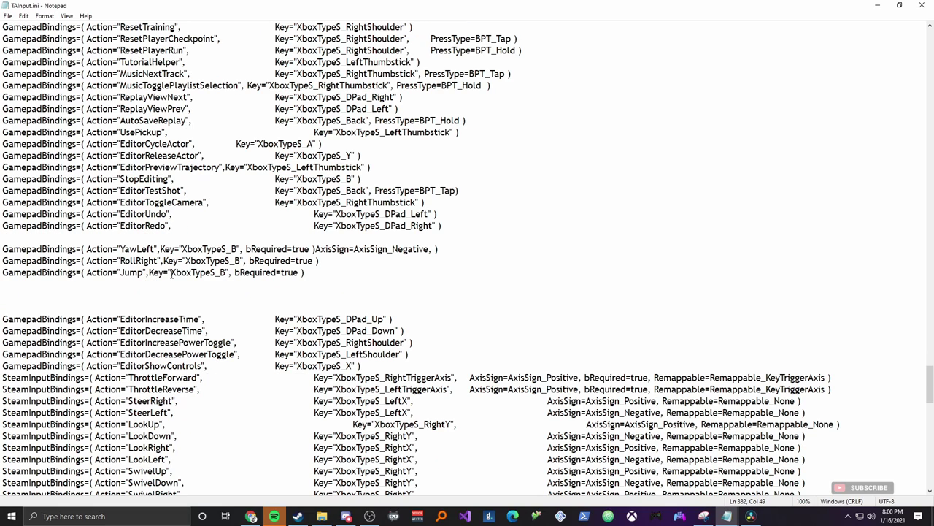
{"action": "left_click_drag", "start_coordinate": [171, 273], "coordinate": [226, 273]}
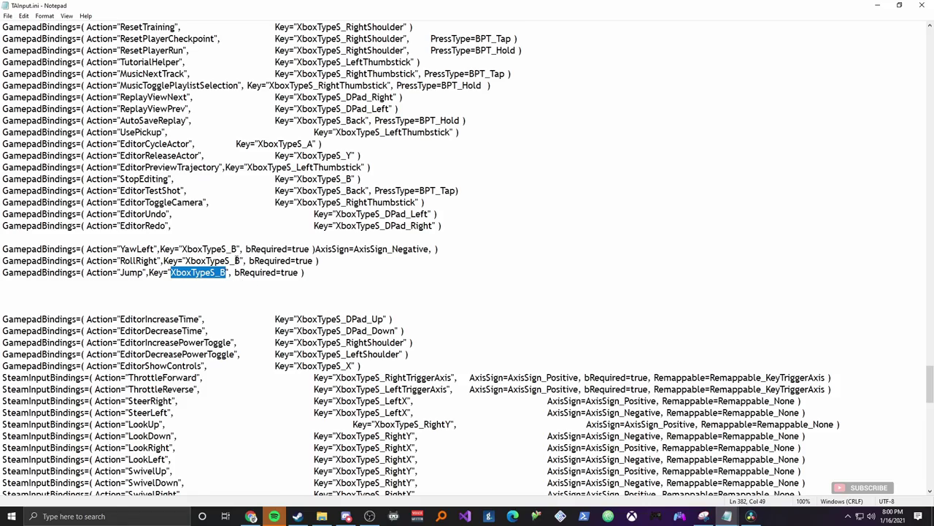
{"action": "scroll", "coordinate": [236, 260], "scroll_direction": "up", "scroll_amount": 20}
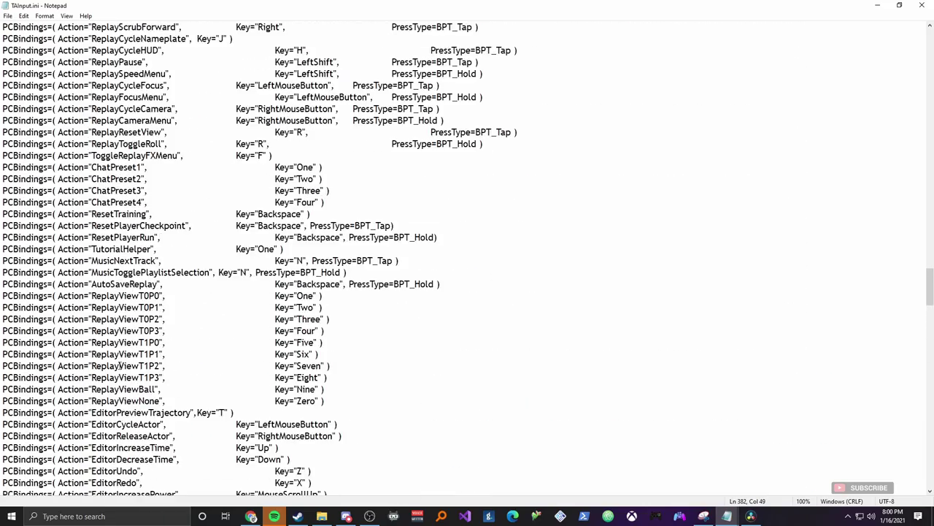
{"action": "scroll", "coordinate": [121, 365], "scroll_direction": "up", "scroll_amount": 20}
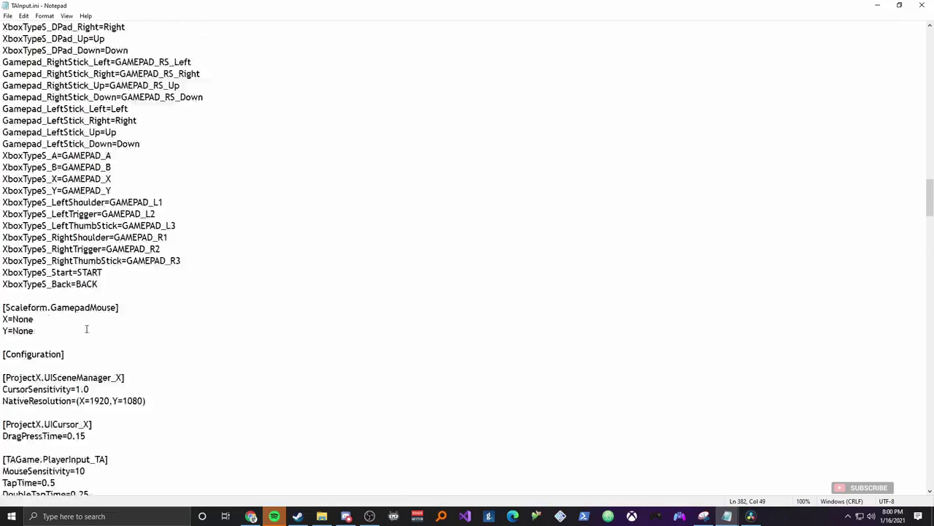
{"action": "scroll", "coordinate": [87, 330], "scroll_direction": "up", "scroll_amount": 5}
{"action": "left_click_drag", "start_coordinate": [4, 164], "coordinate": [87, 166]}
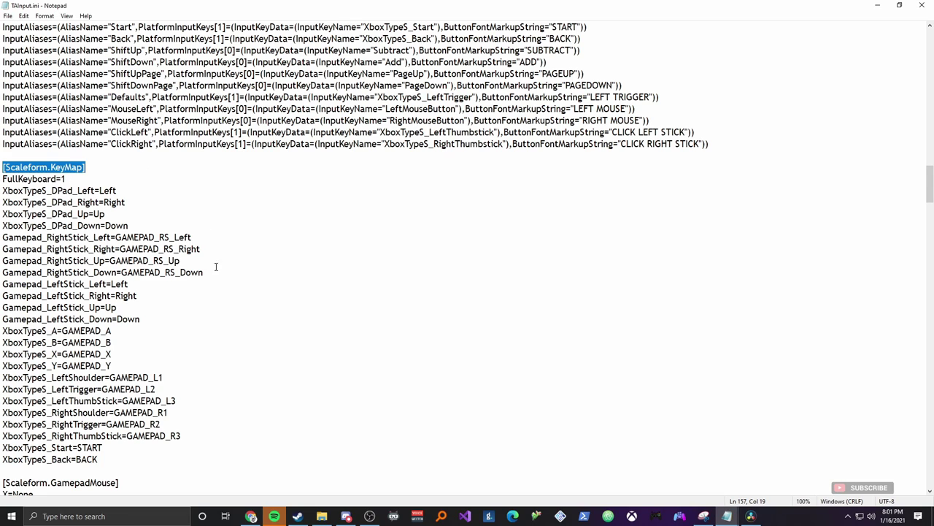
{"action": "scroll", "coordinate": [216, 272], "scroll_direction": "up", "scroll_amount": 1}
{"action": "scroll", "coordinate": [199, 283], "scroll_direction": "down", "scroll_amount": 3}
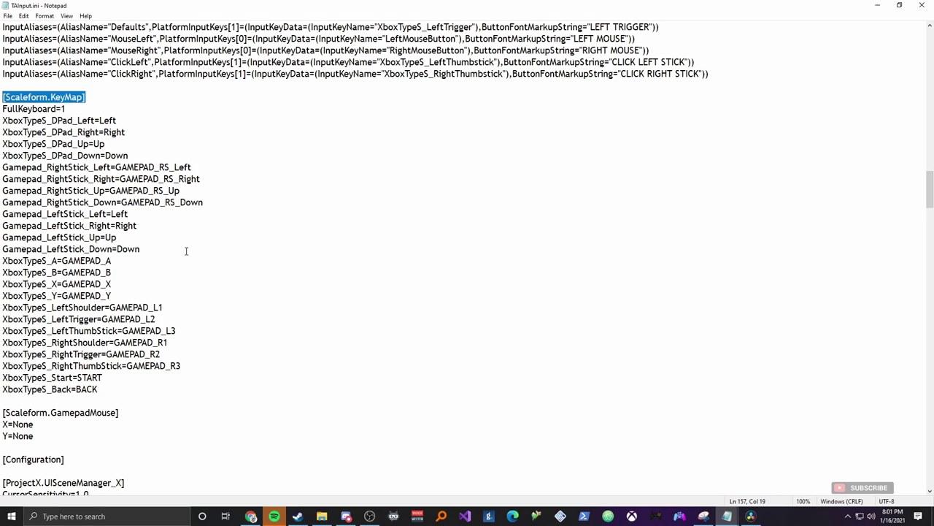
Copy the key name XboxTypeS_LeftShoulder from the GAMEPAD_L1 line under [Scaleform.KeyMap]
{"action": "left_click_drag", "start_coordinate": [163, 309], "coordinate": [154, 309]}
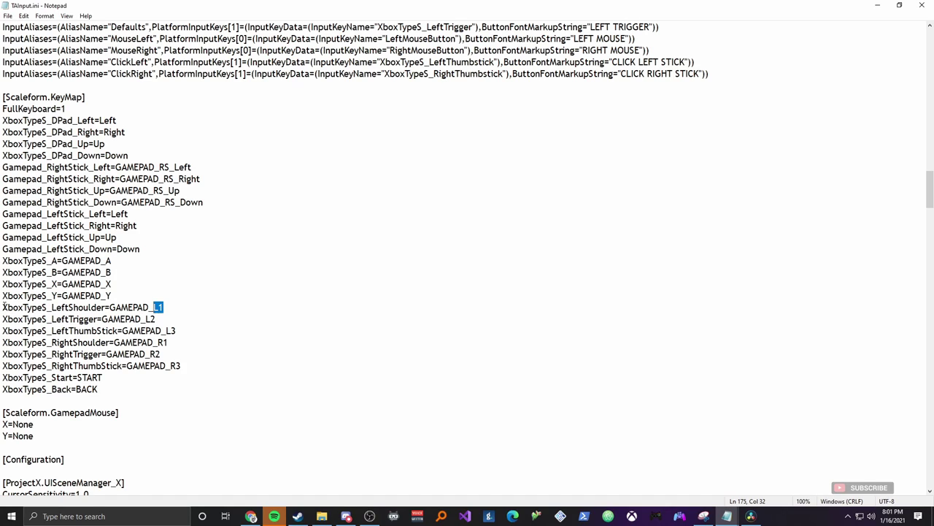
{"action": "left_click_drag", "start_coordinate": [3, 308], "coordinate": [107, 312]}
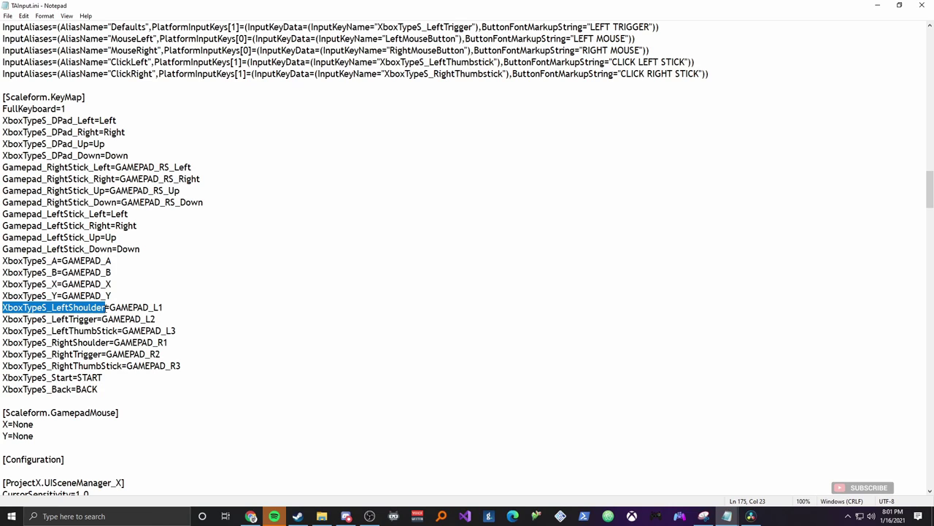
{"action": "right_click", "coordinate": [91, 310]}
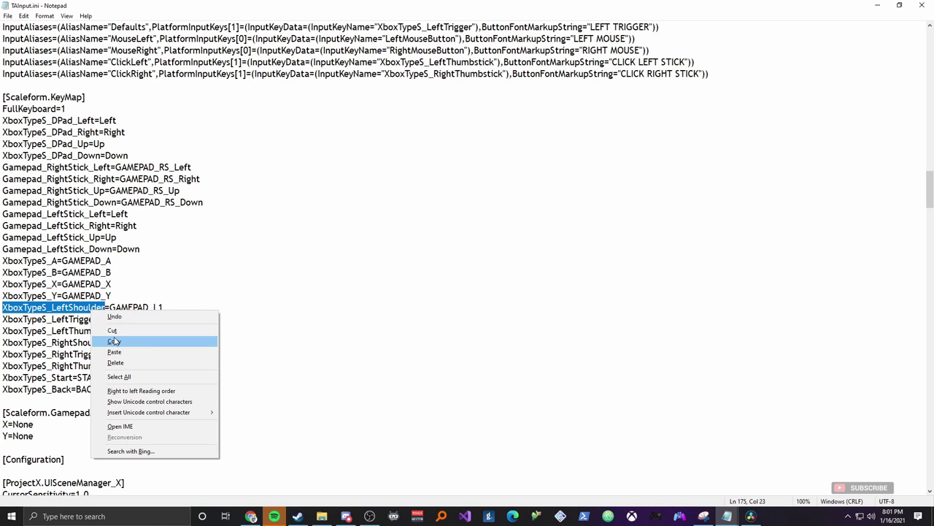
{"action": "left_click", "coordinate": [120, 341]}
{"action": "left_click_drag", "start_coordinate": [107, 309], "coordinate": [164, 310]}
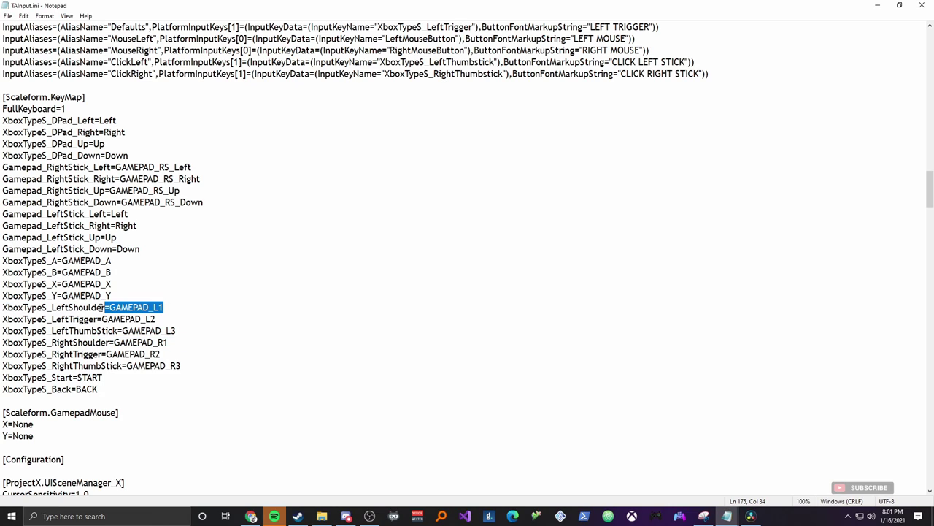
{"action": "left_click", "coordinate": [44, 309]}
{"action": "left_click_drag", "start_coordinate": [2, 310], "coordinate": [107, 310]}
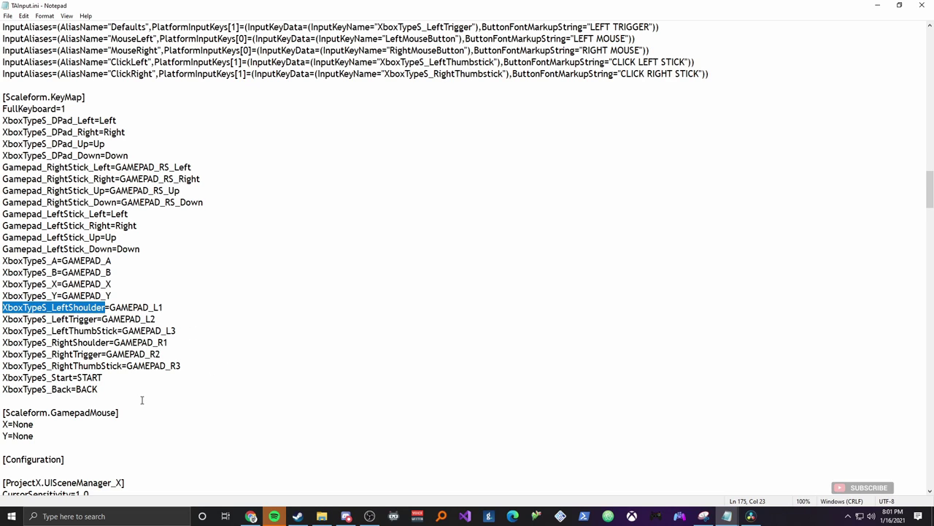
Replace the key in the added YawLeft and RollRight bindings with the copied XboxTypeS_LeftShoulder
{"action": "scroll", "coordinate": [142, 400], "scroll_direction": "down", "scroll_amount": 20}
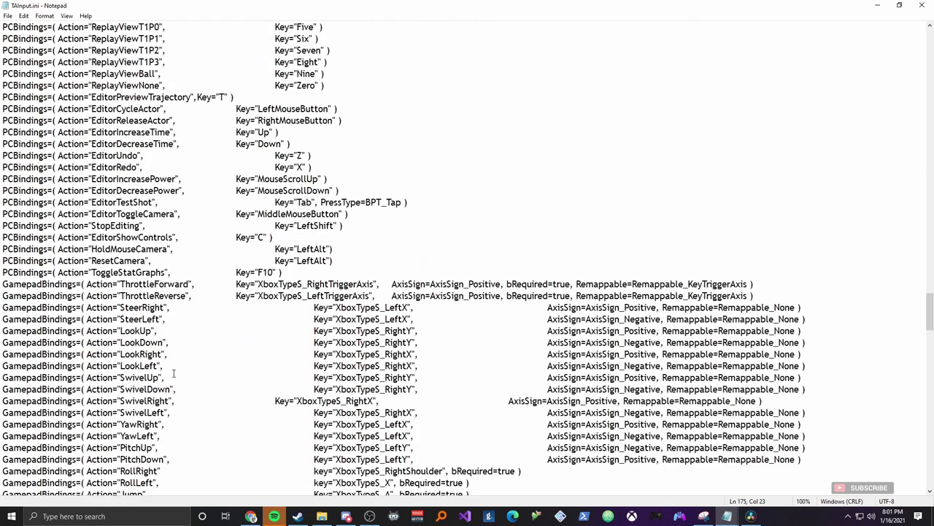
{"action": "scroll", "coordinate": [173, 373], "scroll_direction": "down", "scroll_amount": 20}
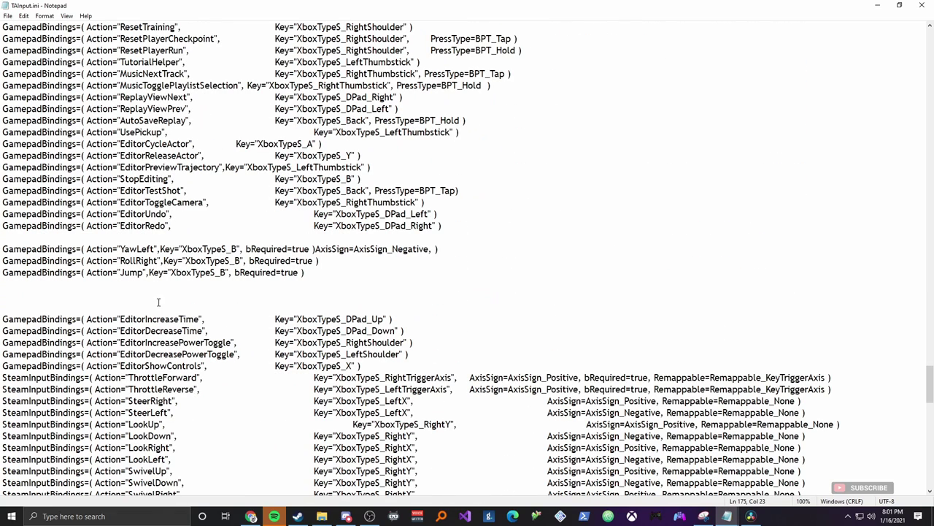
{"action": "left_click_drag", "start_coordinate": [183, 249], "coordinate": [237, 249]}
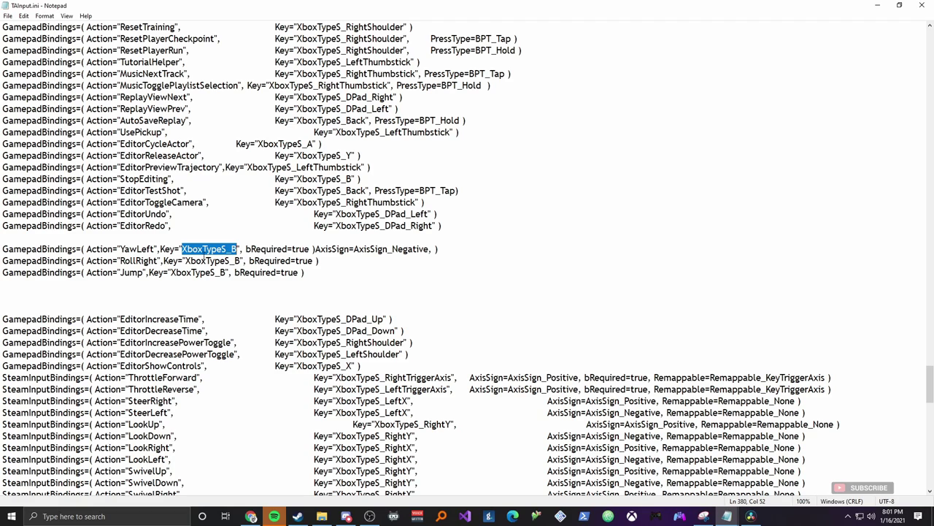
{"action": "key", "text": "ctrl+v"}
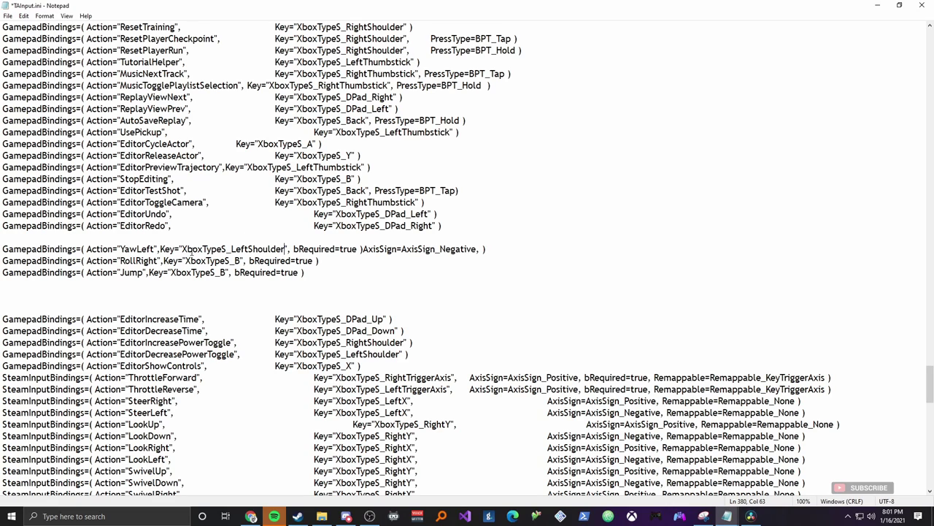
{"action": "left_click_drag", "start_coordinate": [182, 249], "coordinate": [279, 246]}
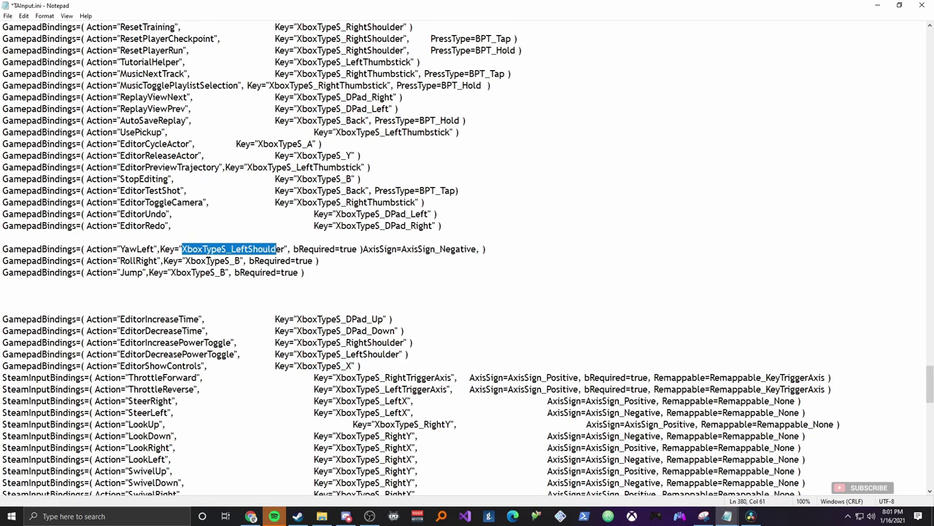
{"action": "left_click", "coordinate": [206, 261]}
{"action": "left_click_drag", "start_coordinate": [186, 261], "coordinate": [239, 261]}
{"action": "key", "text": "ctrl+v"}
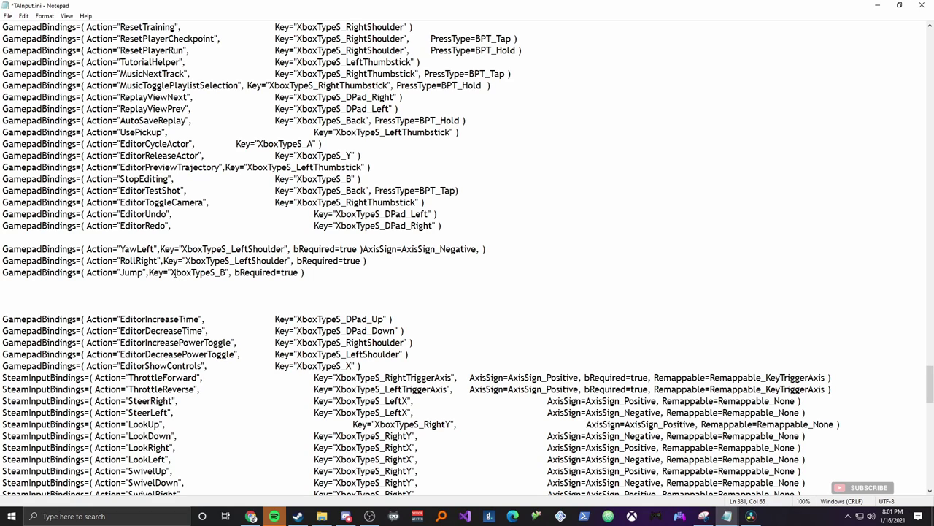
Replace the key in the added Jump binding with the copied XboxTypeS_LeftShoulder
{"action": "left_click_drag", "start_coordinate": [171, 272], "coordinate": [227, 272]}
{"action": "key", "text": "ctrl+v"}
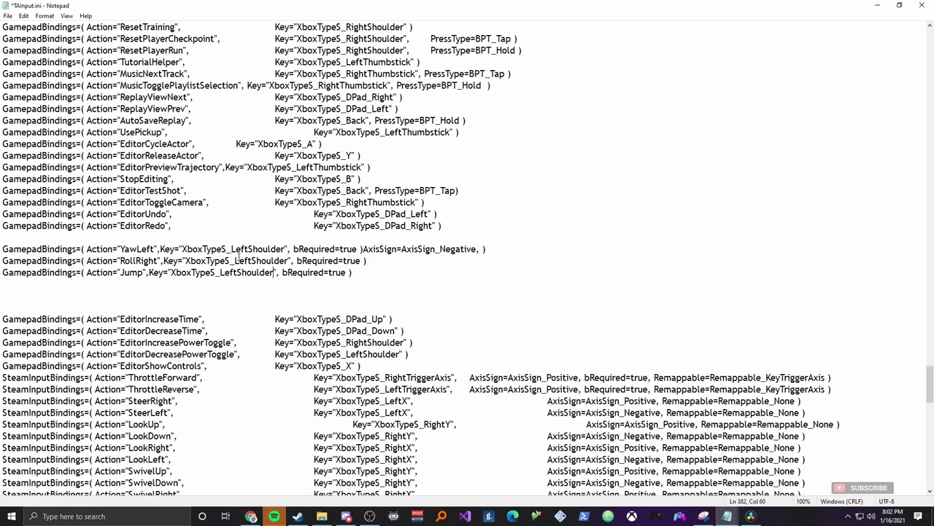
{"action": "mouse_move", "coordinate": [144, 271]}
{"action": "left_mouse_down"}
{"action": "mouse_move", "coordinate": [121, 272]}
{"action": "mouse_move", "coordinate": [157, 260]}
{"action": "left_mouse_up"}
{"action": "left_click_drag", "start_coordinate": [232, 249], "coordinate": [286, 249]}
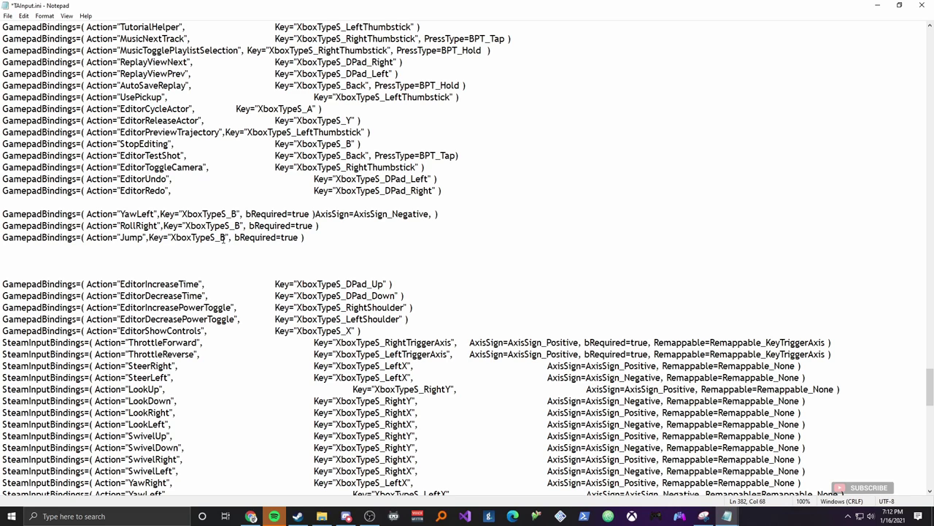
{"action": "left_click", "coordinate": [8, 15]}
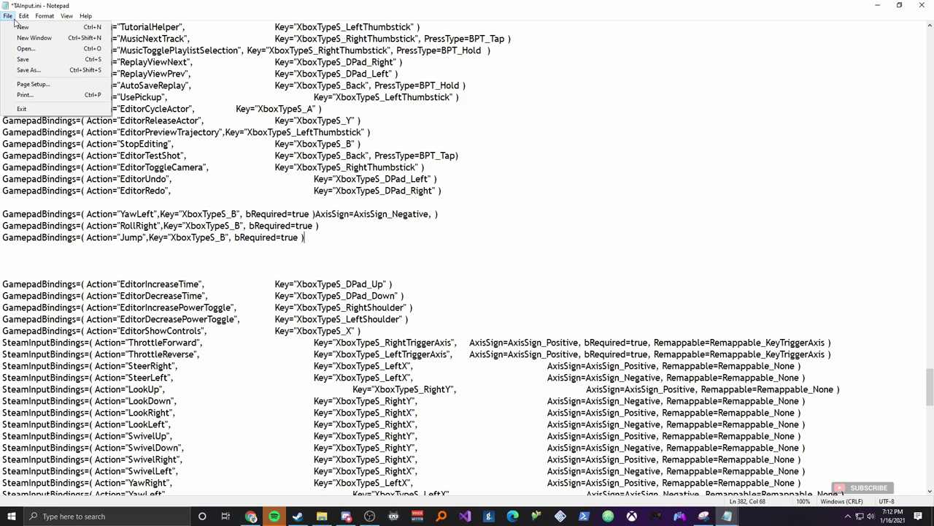
{"action": "left_click", "coordinate": [30, 70]}
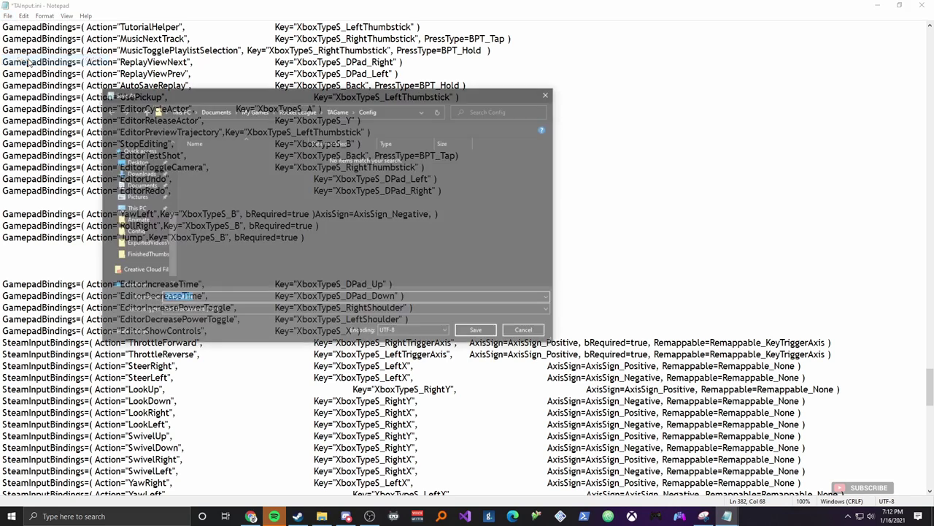
{"action": "left_click_drag", "start_coordinate": [266, 93], "coordinate": [363, 118]}
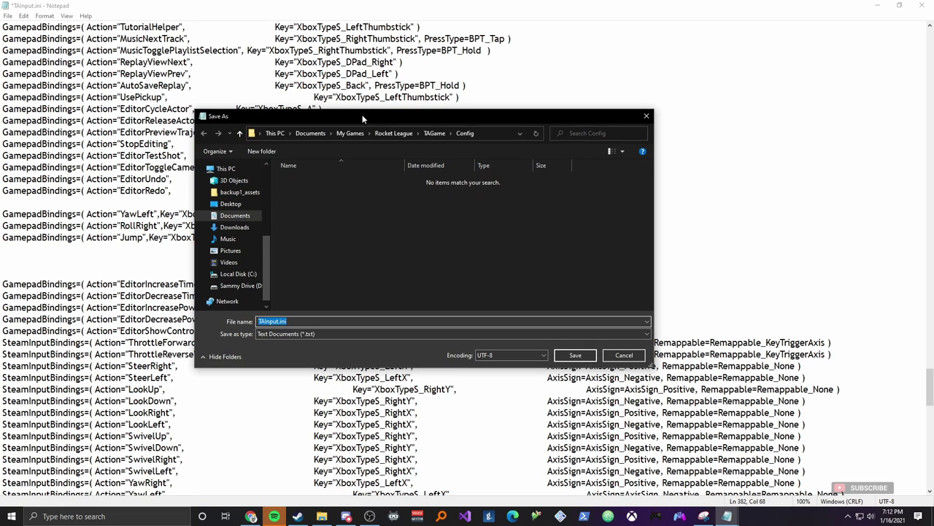
{"action": "key", "text": "Escape"}
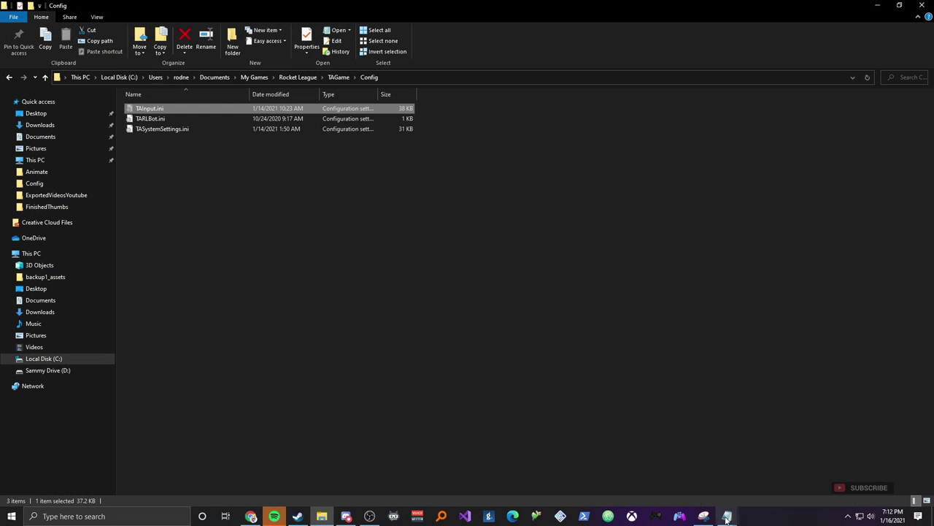
{"action": "left_click", "coordinate": [727, 516]}
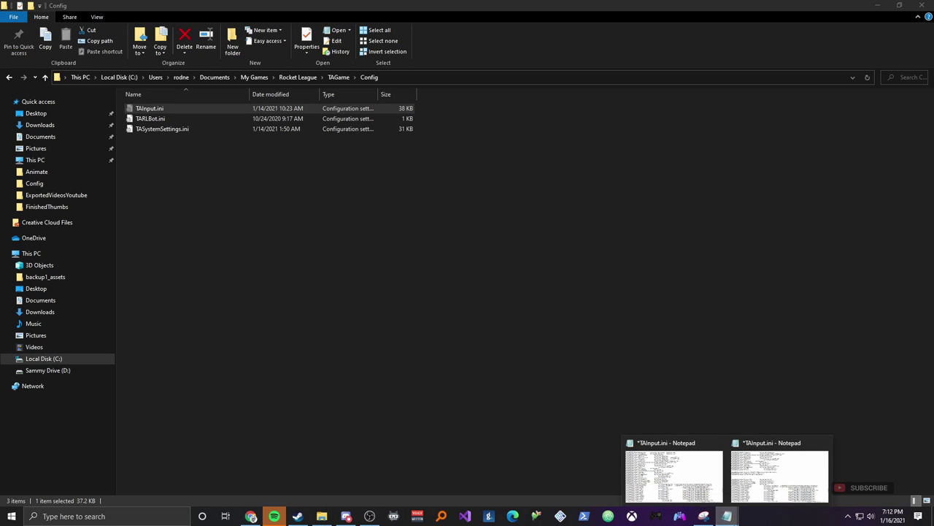
{"action": "left_click", "coordinate": [223, 294]}
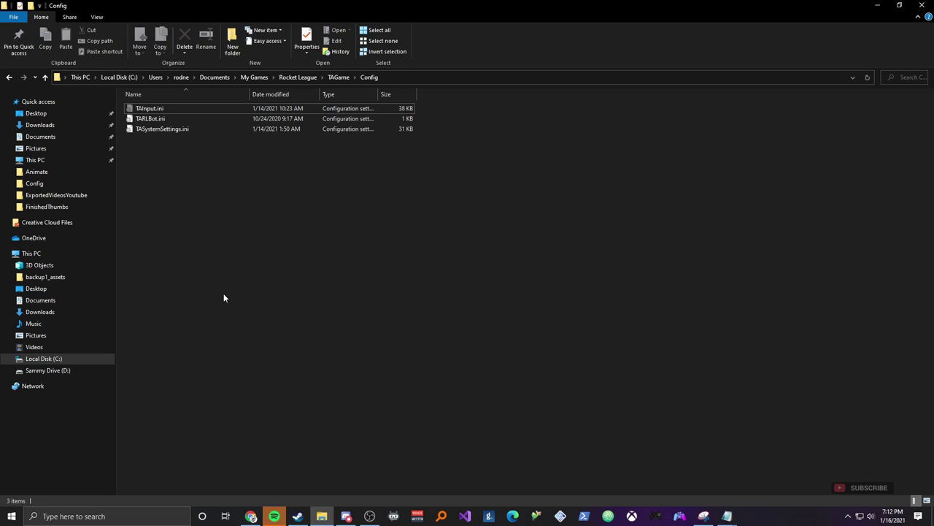
Clear the Read-only attribute of TAInput.ini in the Config folder and apply the change
{"action": "left_click", "coordinate": [166, 108]}
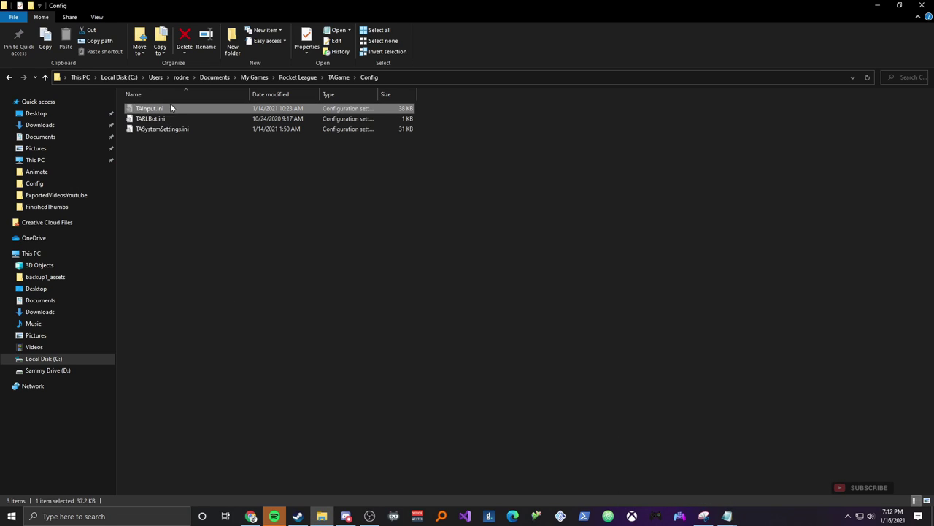
{"action": "right_click", "coordinate": [171, 110]}
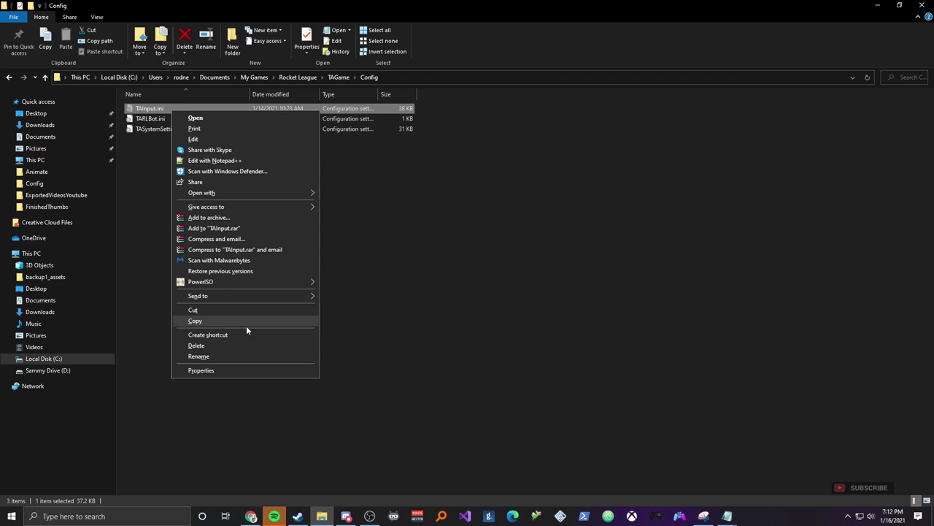
{"action": "left_click", "coordinate": [201, 370]}
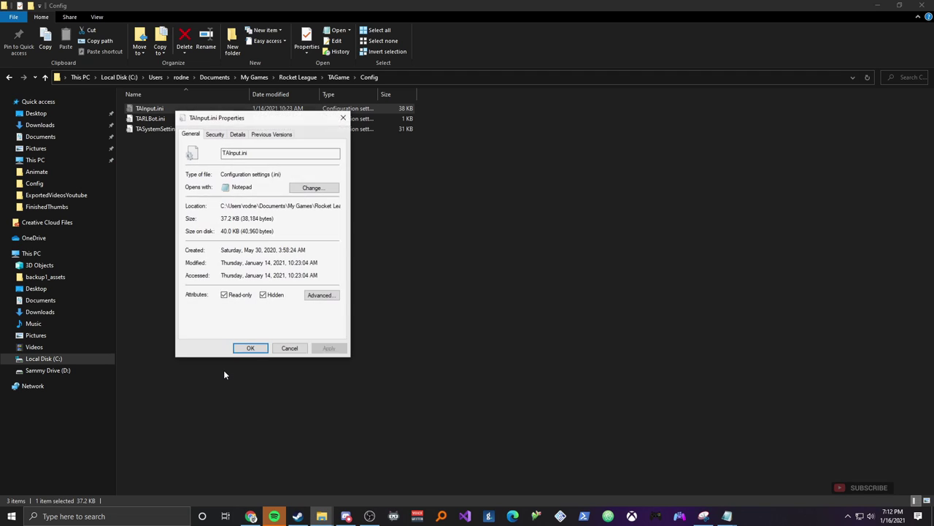
{"action": "left_click", "coordinate": [224, 296]}
{"action": "left_click", "coordinate": [328, 348]}
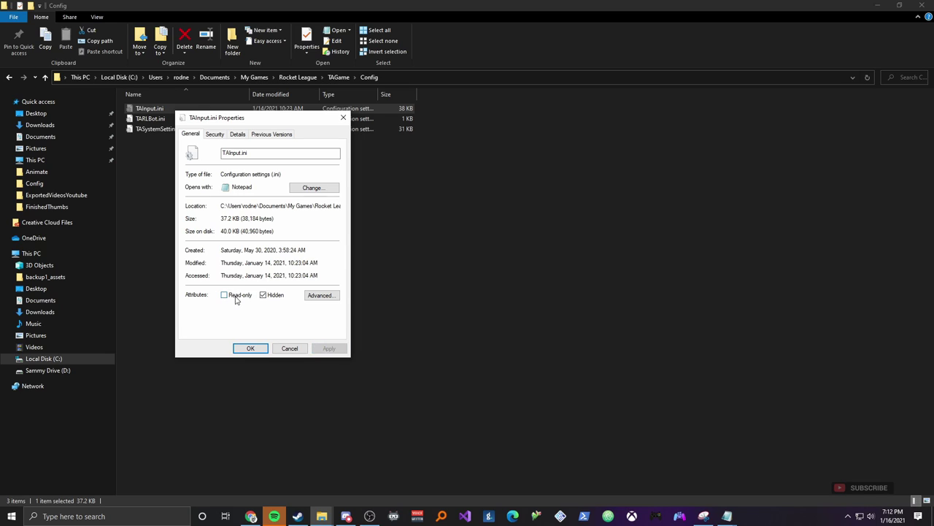
{"action": "left_click", "coordinate": [250, 348]}
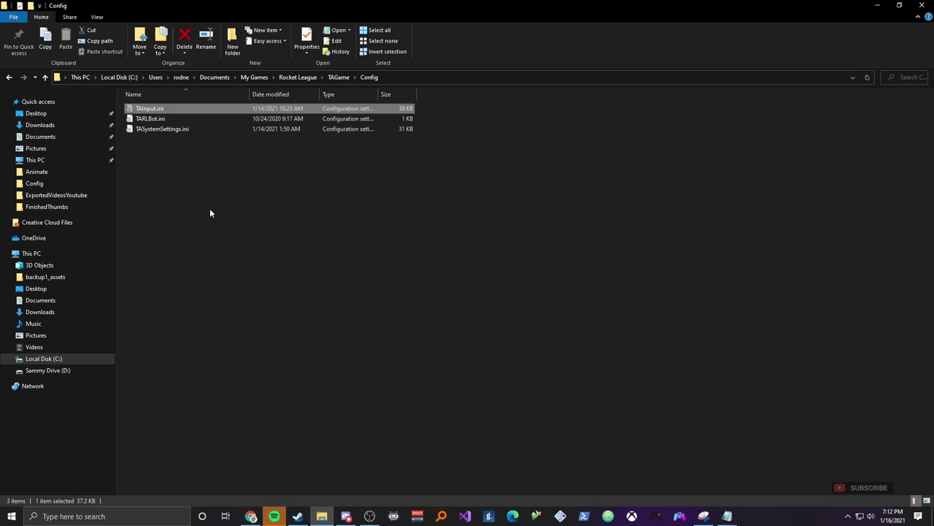
Switch back to Notepad and save the edited TAInput.ini under its existing name
{"action": "mouse_move", "coordinate": [728, 516]}
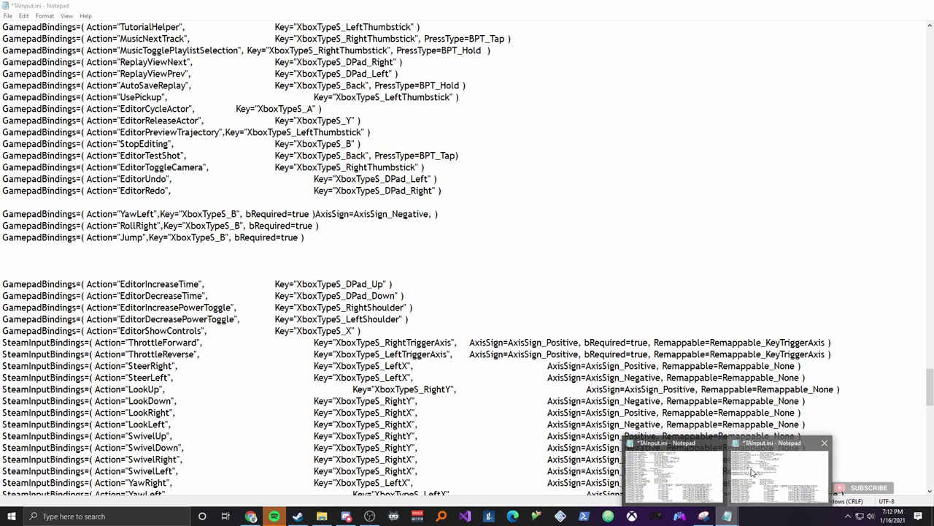
{"action": "left_click", "coordinate": [752, 472]}
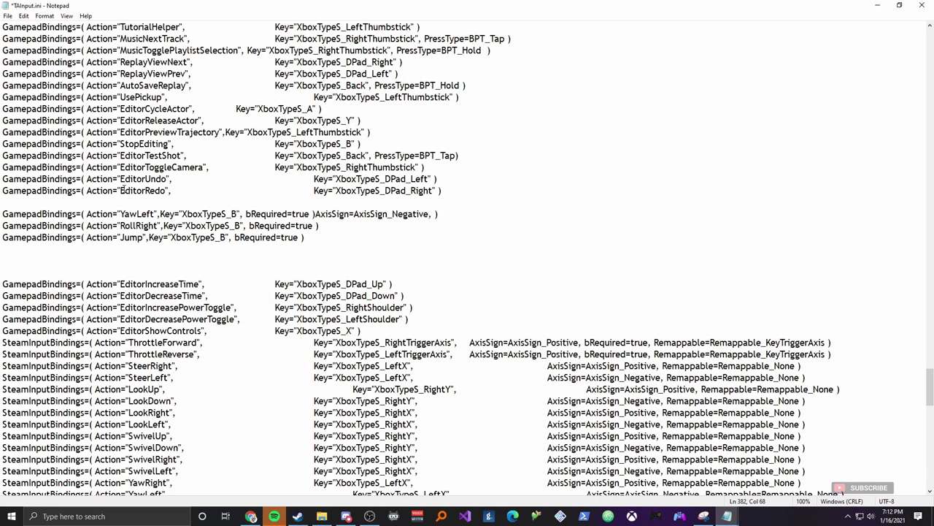
{"action": "left_click", "coordinate": [7, 15]}
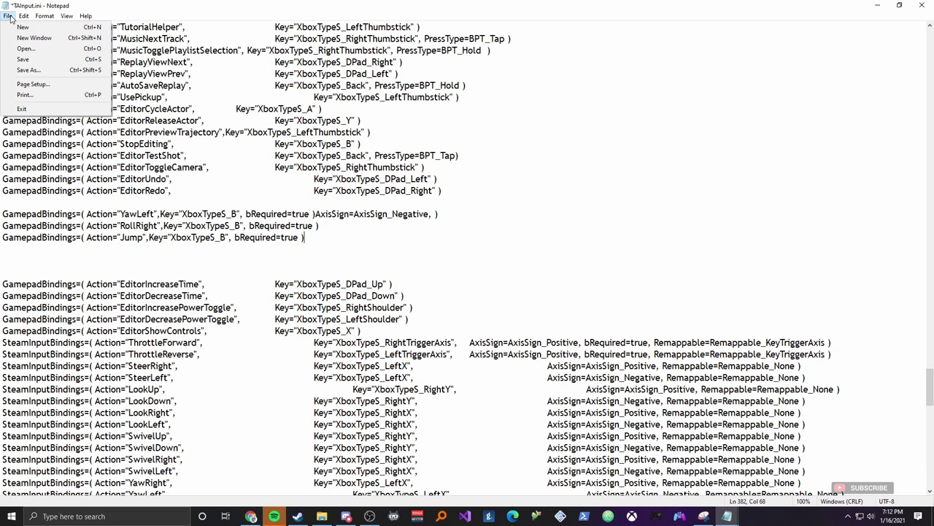
{"action": "left_click", "coordinate": [23, 59]}
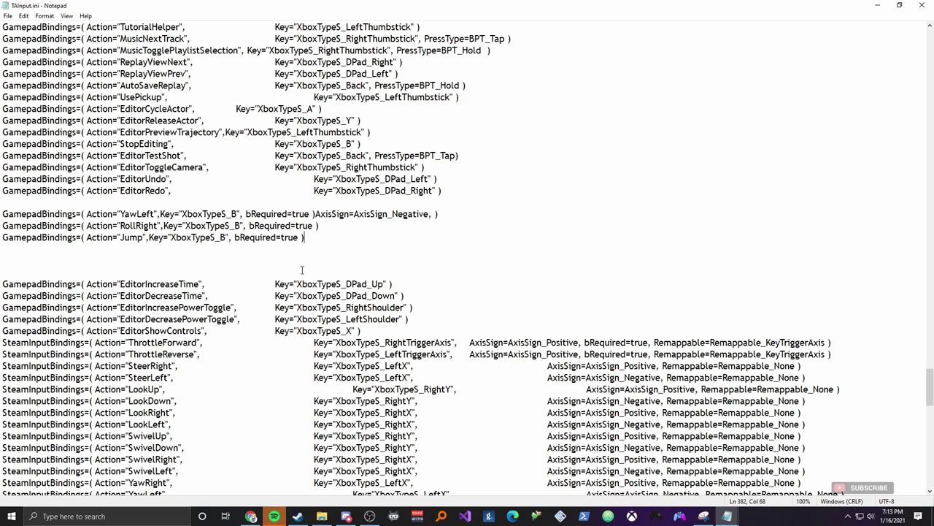
Switch to the Config folder and set TAInput.ini to Read-only again, applying the change
{"action": "left_click", "coordinate": [321, 516]}
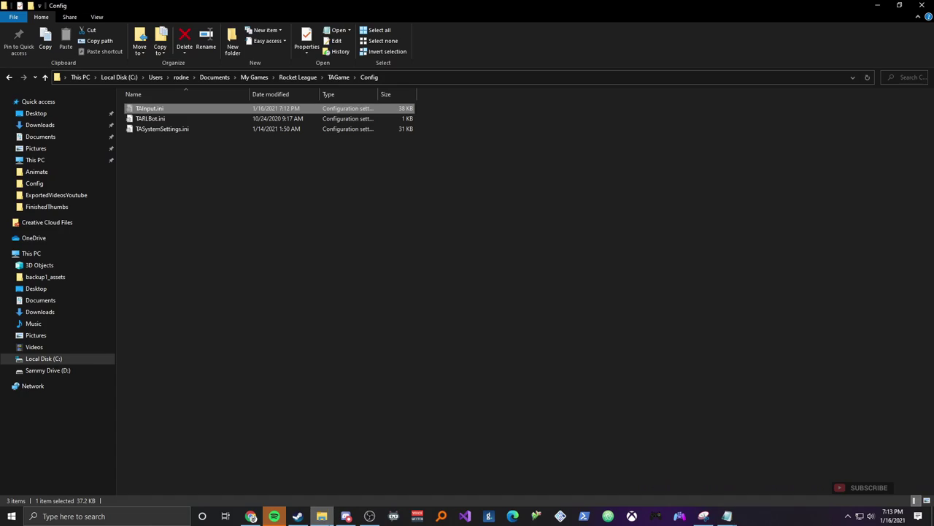
{"action": "right_click", "coordinate": [174, 107]}
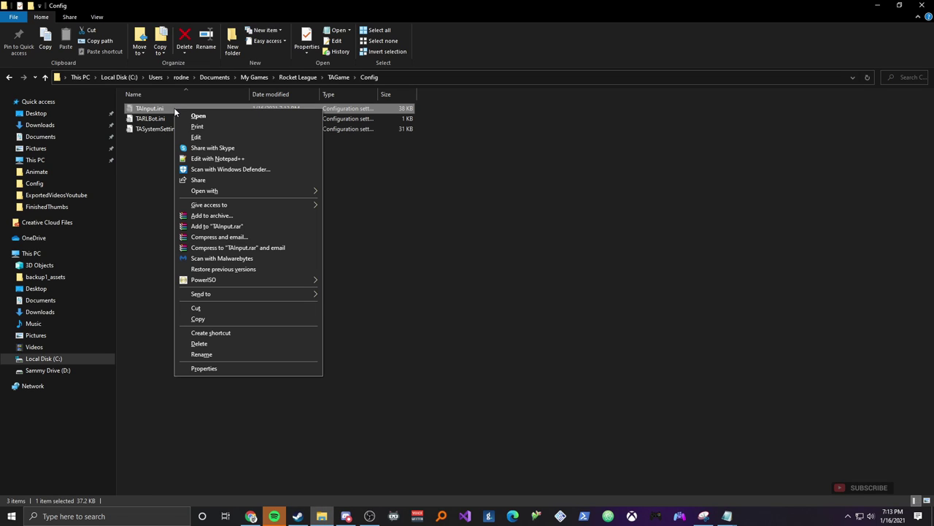
{"action": "left_click", "coordinate": [204, 371]}
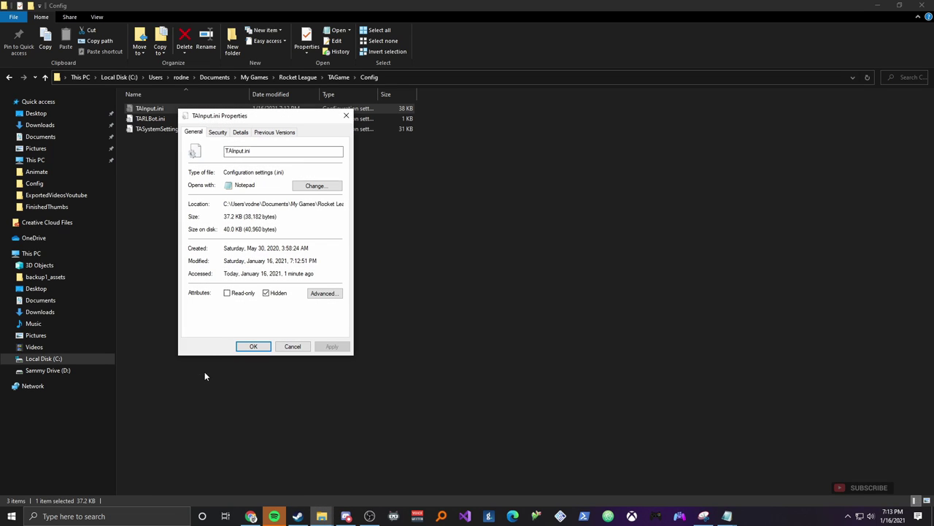
{"action": "left_click", "coordinate": [227, 293]}
{"action": "left_click", "coordinate": [333, 347]}
{"action": "left_click", "coordinate": [254, 346]}
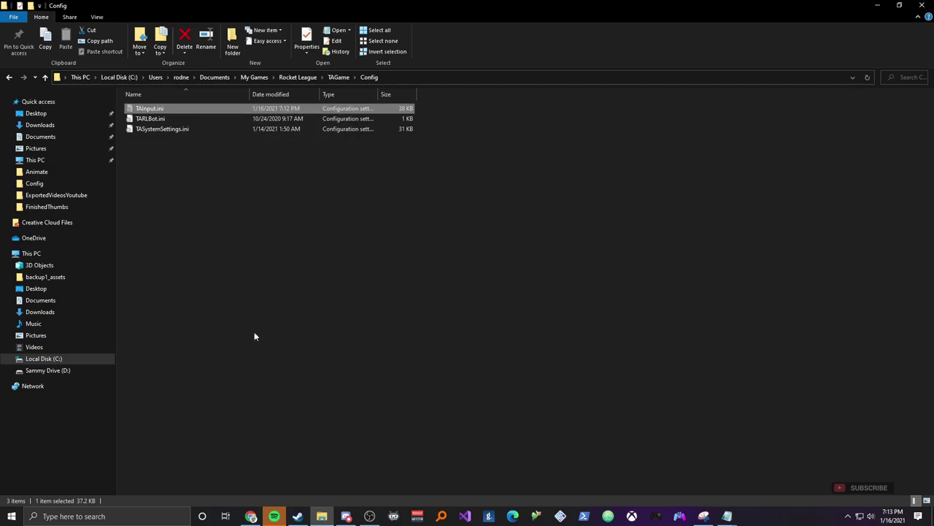
Reopen TAInput.ini, check the saved YawLeft, RollRight and Jump gamepad bindings, and minimize the file
{"action": "double_click", "coordinate": [184, 109]}
{"action": "scroll", "coordinate": [429, 292], "scroll_direction": "down", "scroll_amount": 10}
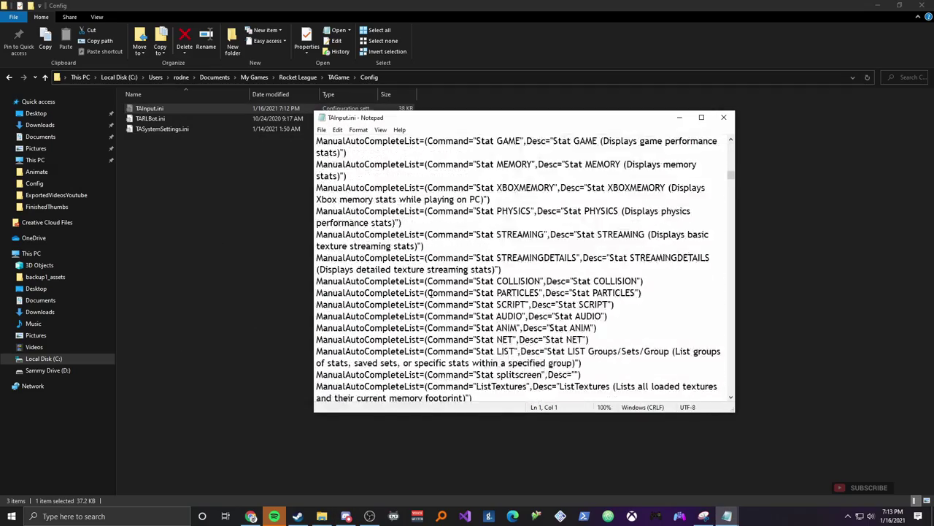
{"action": "scroll", "coordinate": [430, 292], "scroll_direction": "down", "scroll_amount": 20}
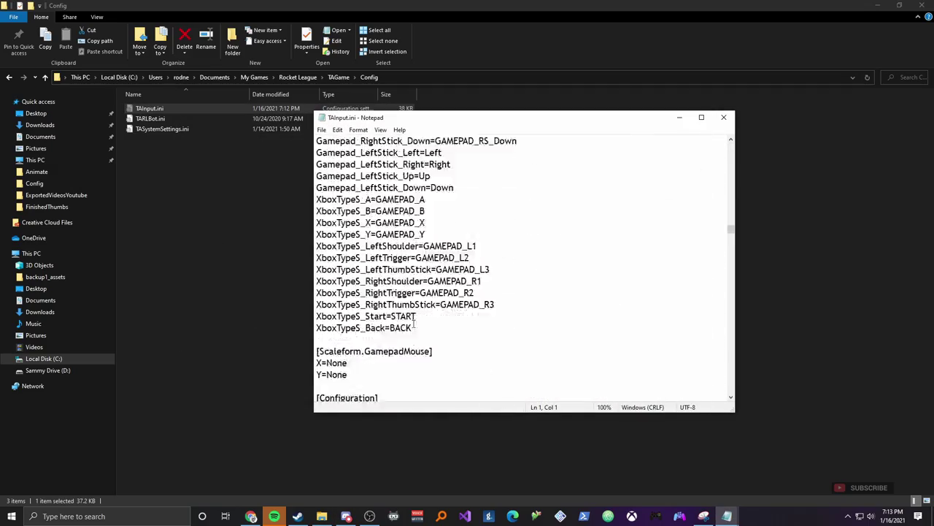
{"action": "scroll", "coordinate": [414, 325], "scroll_direction": "down", "scroll_amount": 20}
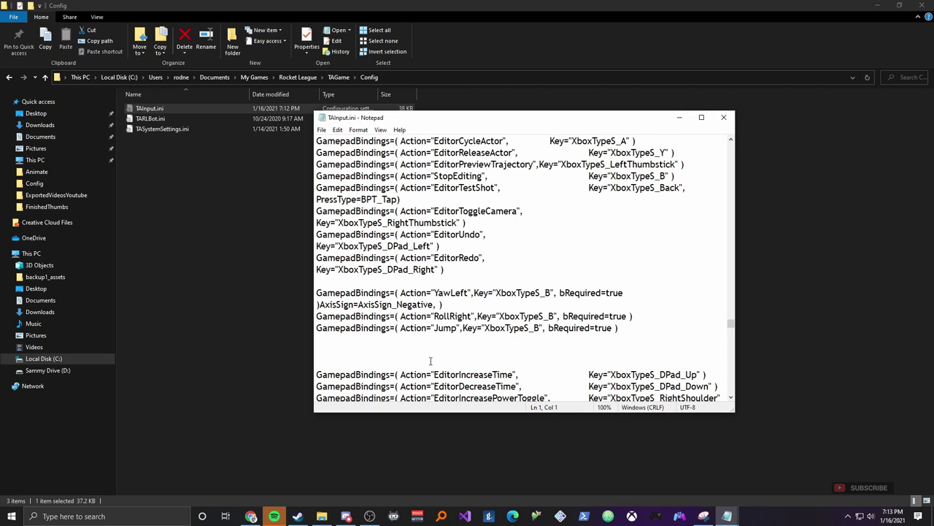
{"action": "scroll", "coordinate": [733, 292], "scroll_direction": "up", "scroll_amount": 7}
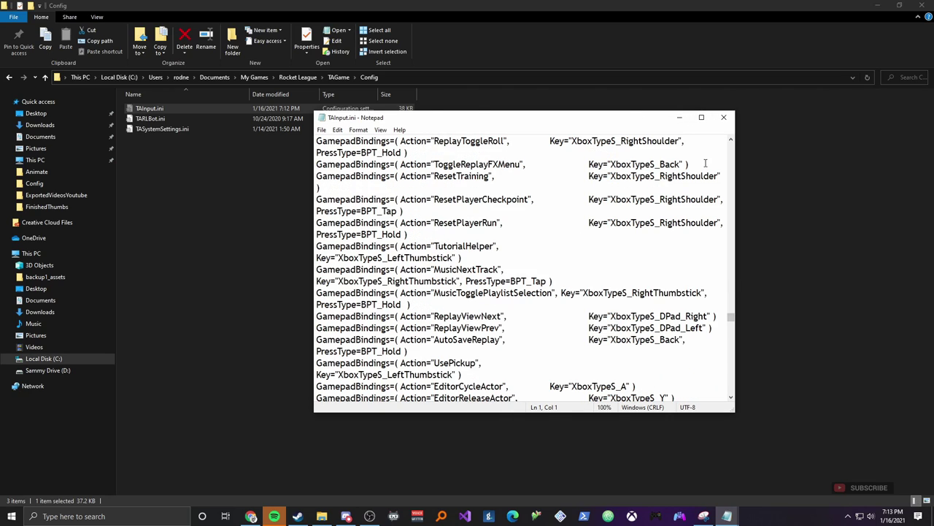
{"action": "left_click", "coordinate": [680, 117]}
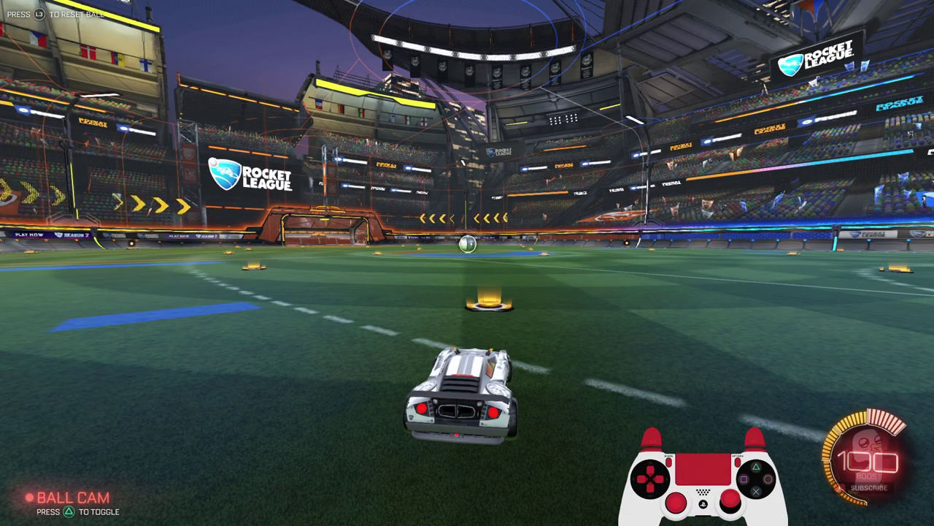
Switch to Rocket League and drive the car across the field to the ball at the centre circle
{"action": "key", "text": "w"}
{"action": "key", "text": "d"}
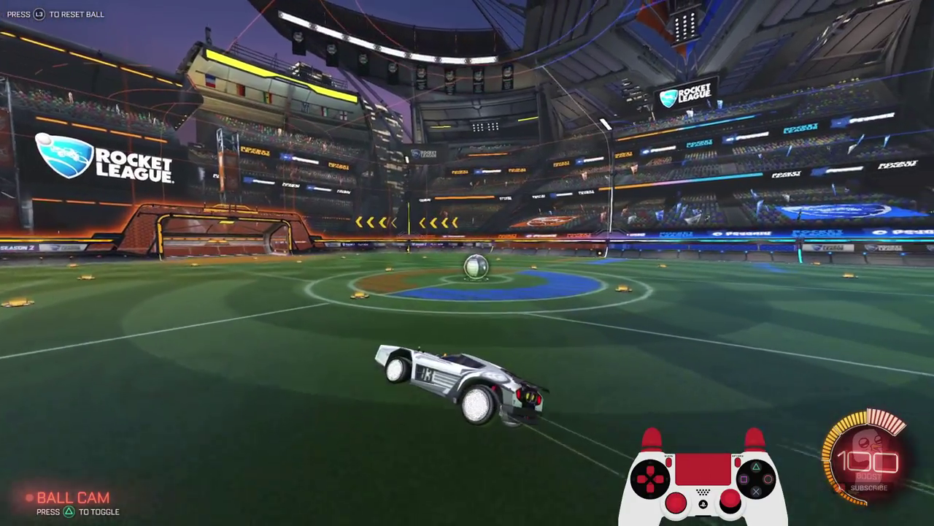
{"action": "key", "text": "w"}
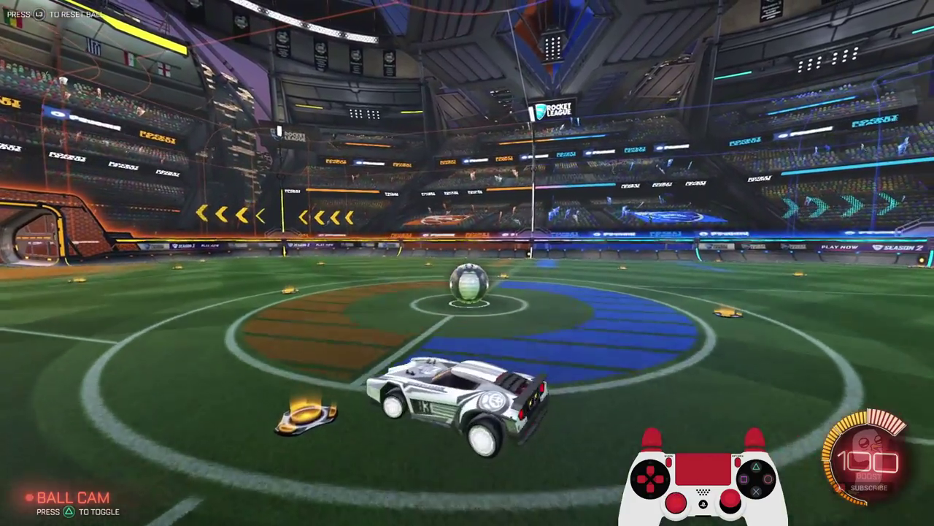
{"action": "key", "text": "w"}
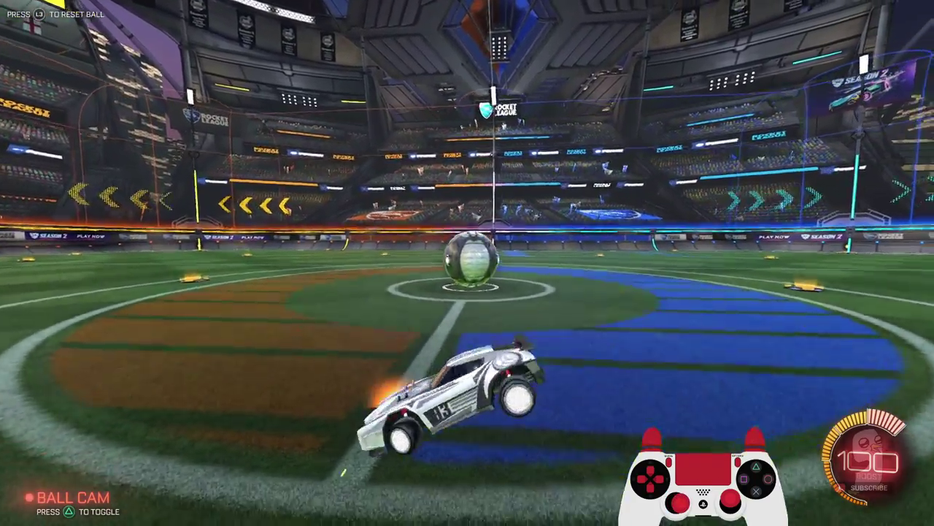
{"action": "key", "text": "d"}
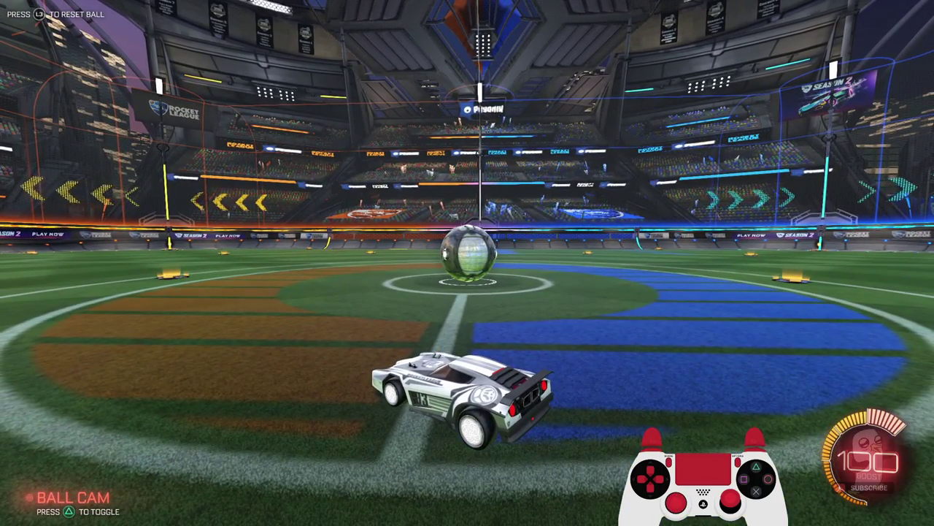
Open the in-game settings and bring up the list of control bindings
{"action": "key", "text": "Escape"}
{"action": "key", "text": "Down"}
{"action": "key", "text": "Return"}
{"action": "key", "text": "e"}
{"action": "key", "text": "e"}
{"action": "key", "text": "Return"}
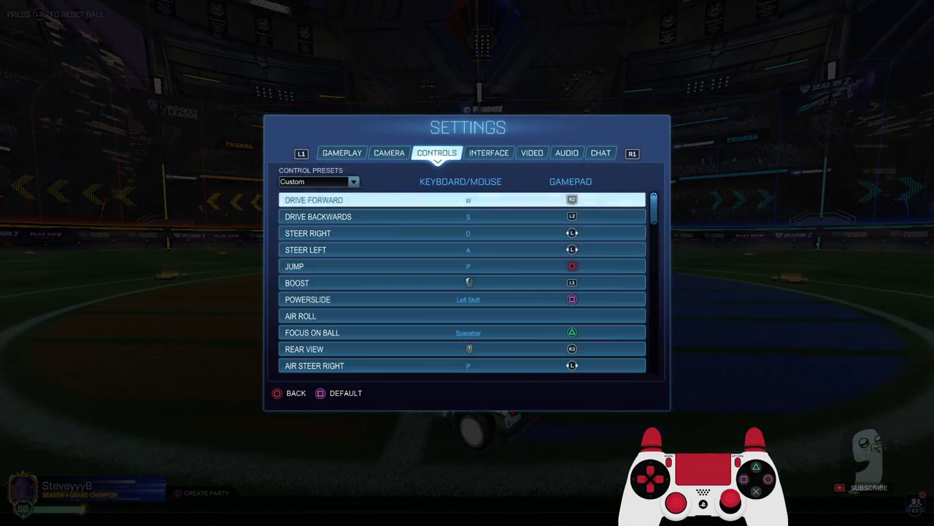
Examine which gamepad button is assigned to Jump in the control bindings
{"action": "key", "text": "Down"}
{"action": "key", "text": "Down"}
{"action": "key", "text": "Down"}
{"action": "key", "text": "Down"}
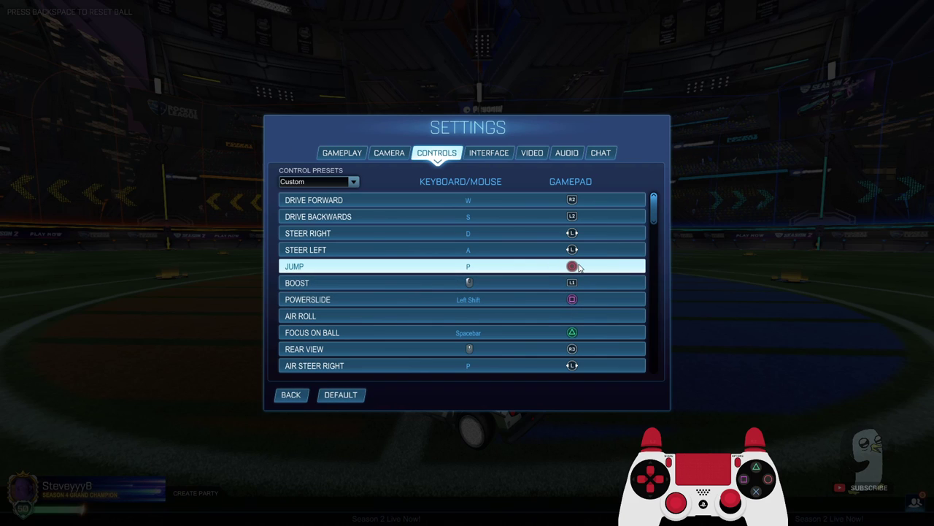
{"action": "key", "text": "Down"}
{"action": "key", "text": "Up"}
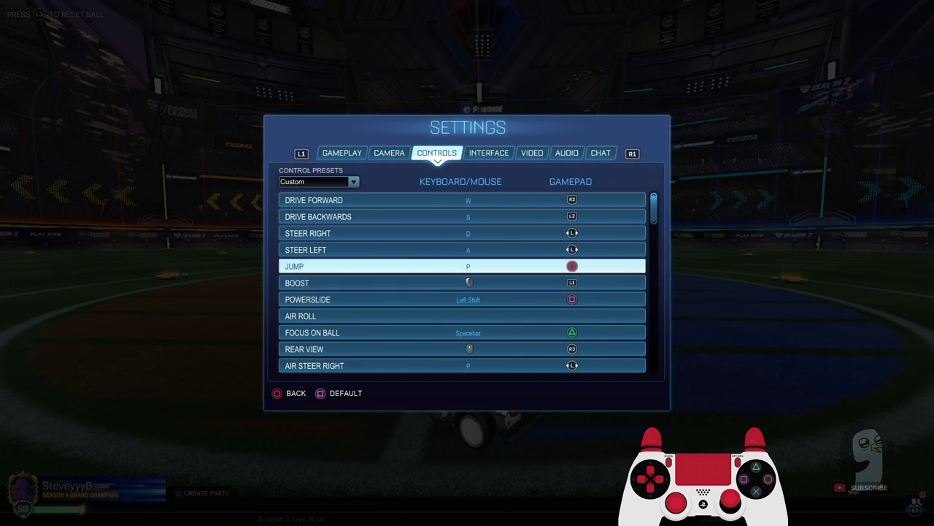
{"action": "key", "text": "Up"}
{"action": "key", "text": "Up"}
{"action": "key", "text": "Up"}
{"action": "key", "text": "Up"}
{"action": "key", "text": "Down"}
{"action": "key", "text": "Down"}
{"action": "key", "text": "Down"}
{"action": "key", "text": "Down"}
{"action": "key", "text": "Down"}
{"action": "key", "text": "Down"}
{"action": "key", "text": "Down"}
{"action": "key", "text": "Down"}
{"action": "key", "text": "Down"}
{"action": "key", "text": "Down"}
{"action": "key", "text": "Down"}
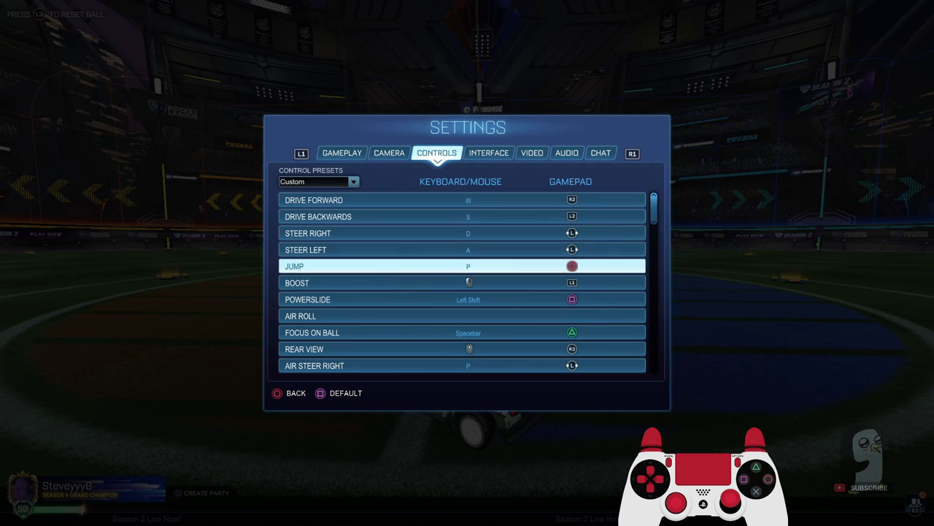
Examine the gamepad buttons assigned to Air Steer Left and Air Roll Right, and close the settings
{"action": "key", "text": "Down"}
{"action": "key", "text": "Up"}
{"action": "key", "text": "Down"}
{"action": "key", "text": "Down"}
{"action": "key", "text": "Down"}
{"action": "key", "text": "Down"}
{"action": "key", "text": "Down"}
{"action": "key", "text": "Up"}
{"action": "key", "text": "Up"}
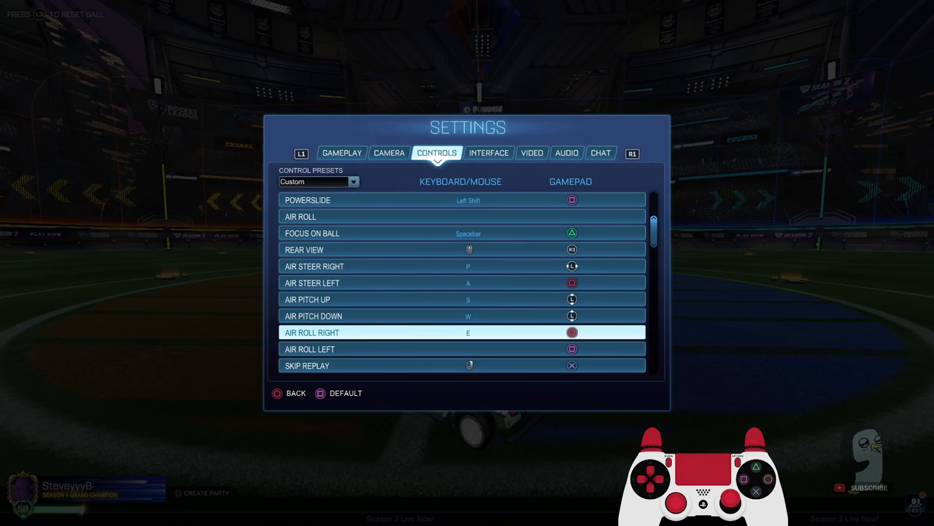
{"action": "key", "text": "Down"}
{"action": "key", "text": "Down"}
{"action": "key", "text": "Down"}
{"action": "key", "text": "Down"}
{"action": "key", "text": "Down"}
{"action": "key", "text": "Down"}
{"action": "key", "text": "Up"}
{"action": "key", "text": "Up"}
{"action": "key", "text": "Up"}
{"action": "key", "text": "Up"}
{"action": "key", "text": "Up"}
{"action": "key", "text": "Up"}
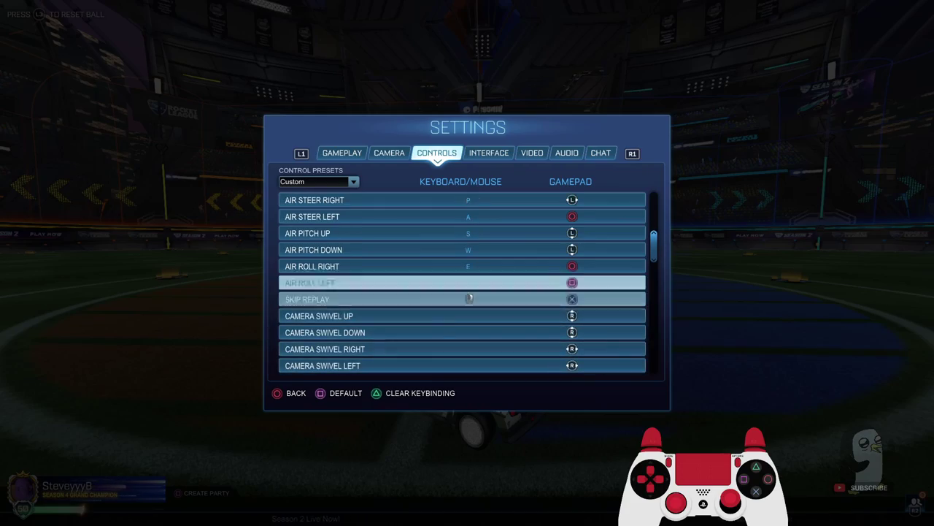
{"action": "key", "text": "Up"}
{"action": "key", "text": "Up"}
{"action": "key", "text": "Up"}
{"action": "key", "text": "Escape"}
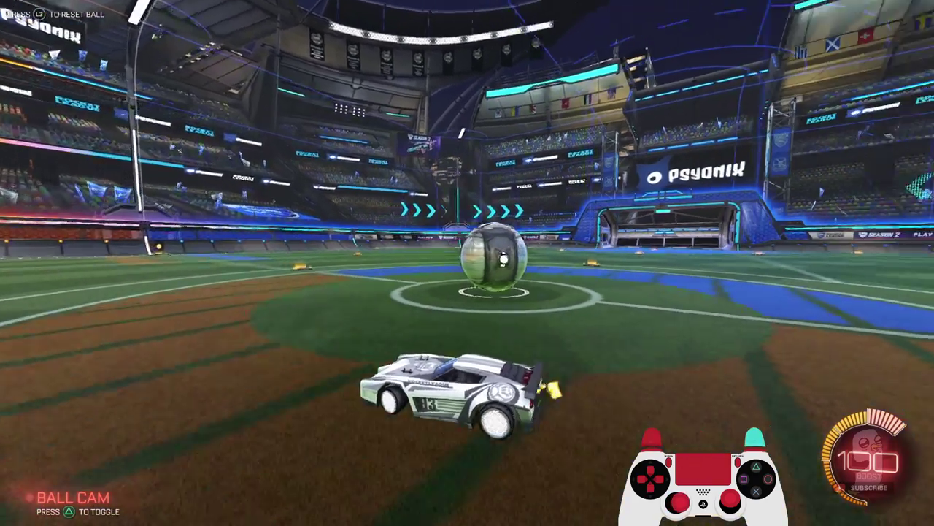